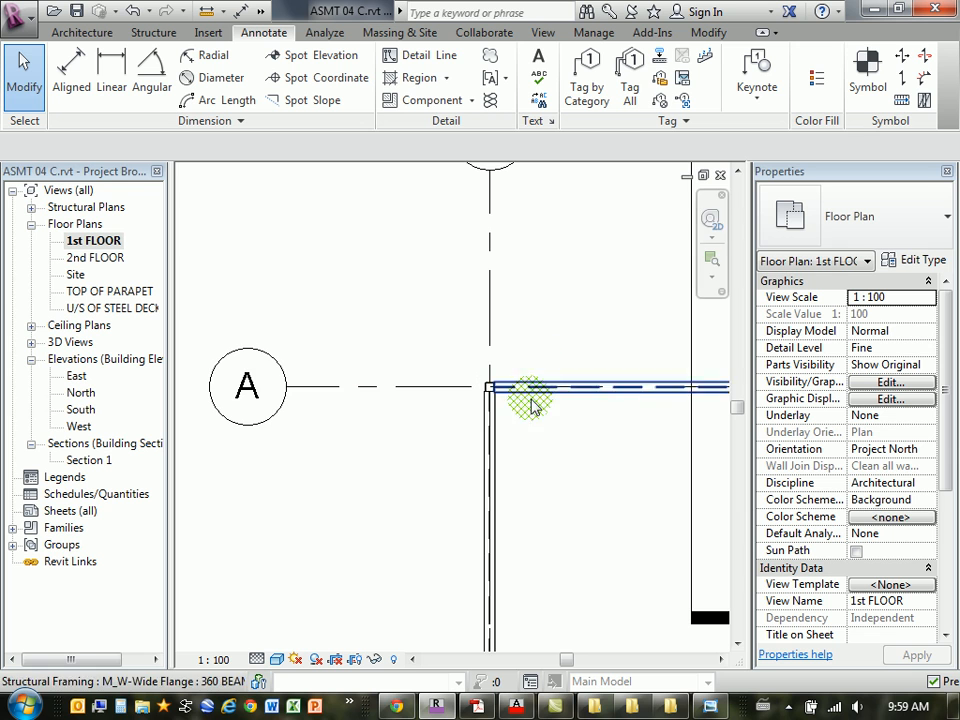
Draw a horizontal detail line about 2800 mm long on grid A, extending outward from the grid bubble's inner edge
{"action": "scroll", "coordinate": [390, 268], "scroll_direction": "down", "scroll_amount": 3}
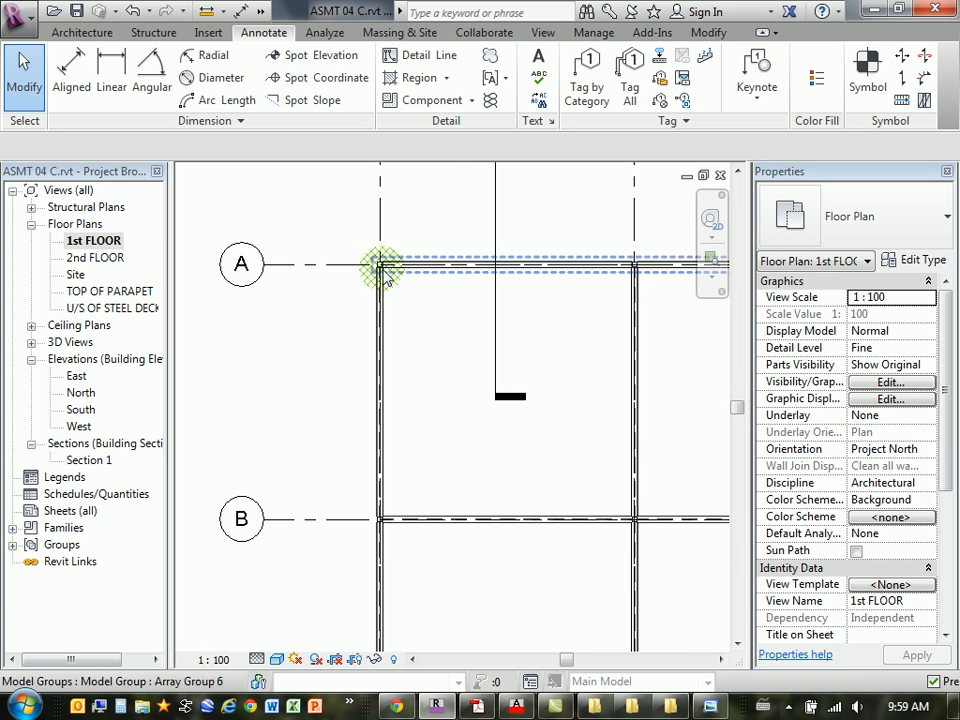
{"action": "middle_click_drag", "start_coordinate": [396, 272], "coordinate": [458, 311]}
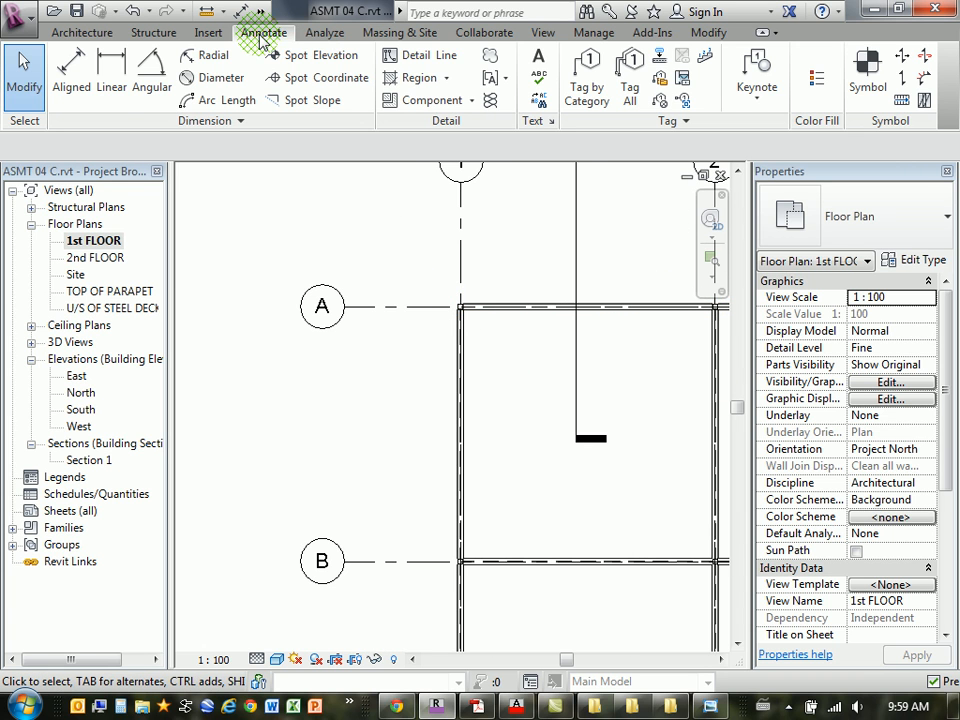
{"action": "left_click", "coordinate": [437, 58]}
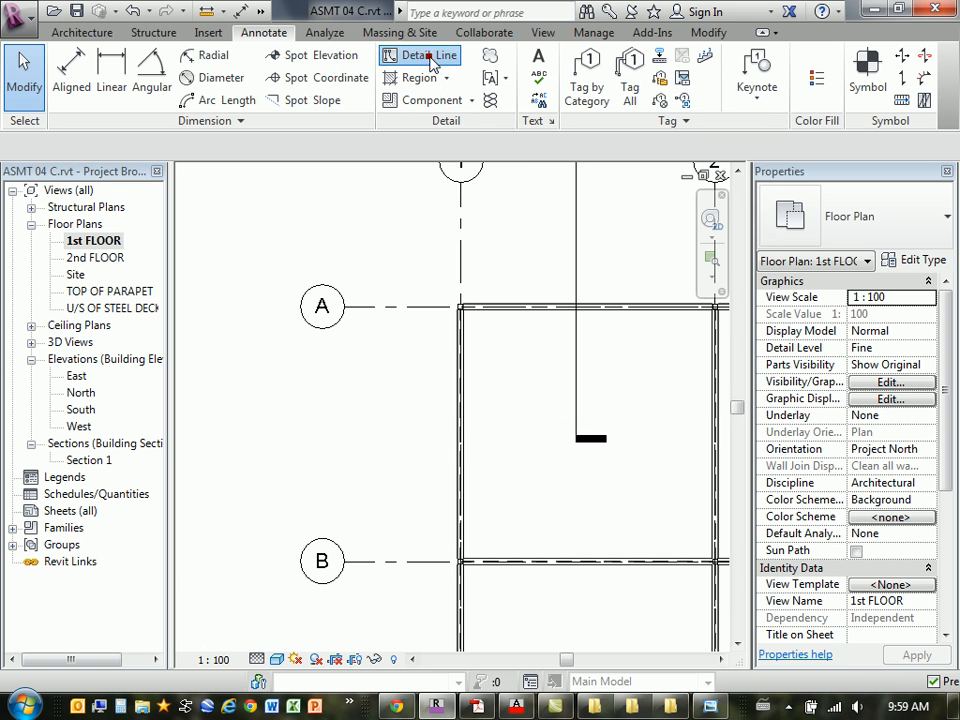
{"action": "left_click", "coordinate": [343, 307]}
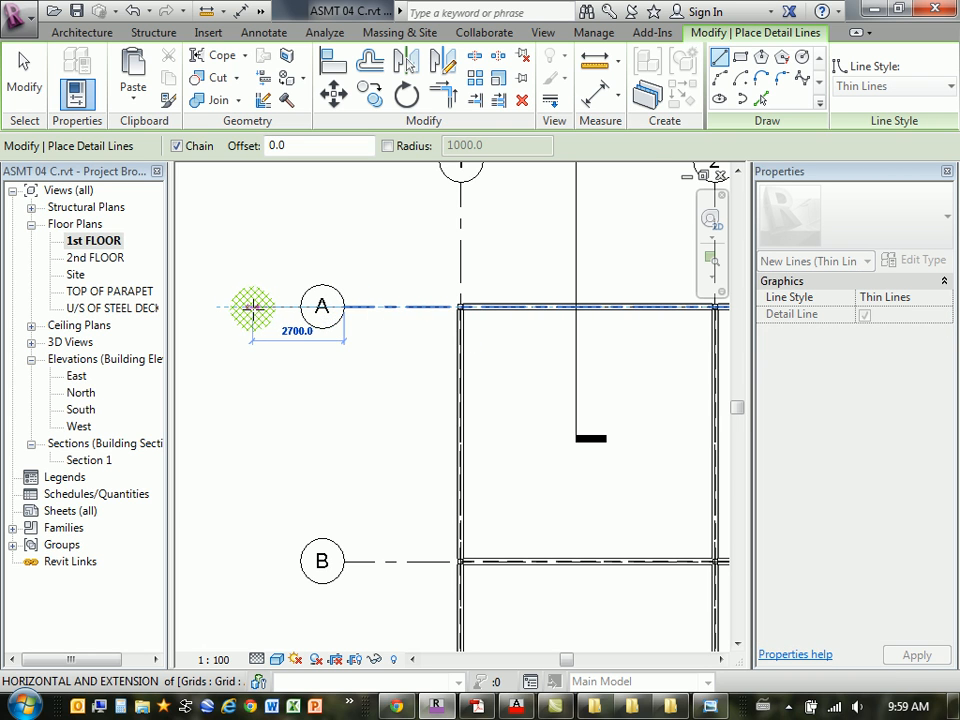
{"action": "left_click", "coordinate": [249, 307]}
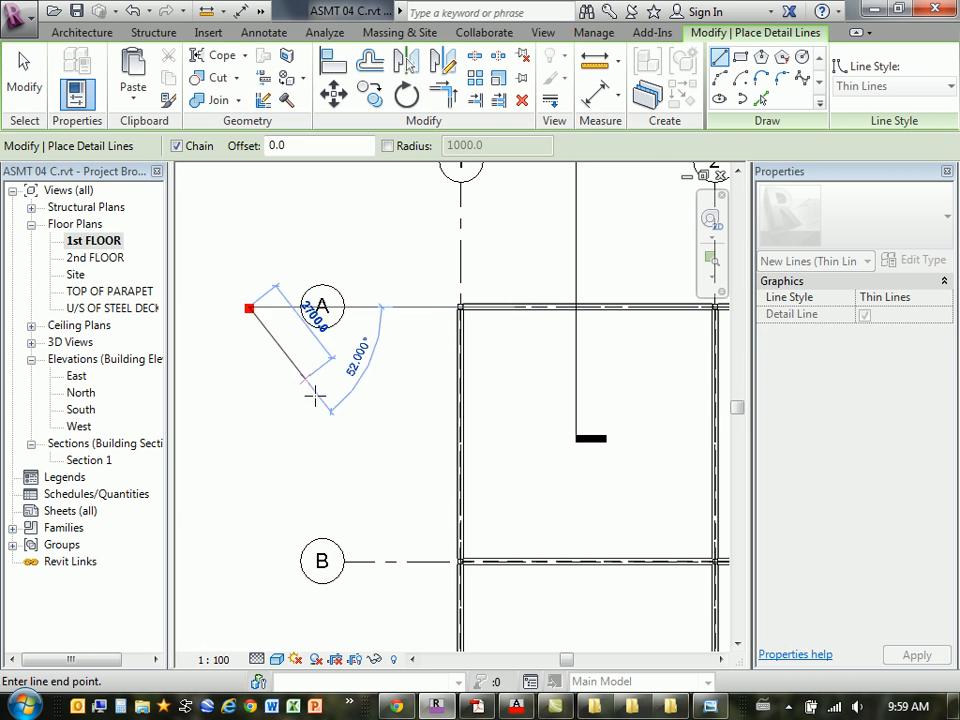
{"action": "left_click", "coordinate": [25, 86]}
Move the detail line 1500 mm straight down from grid A
{"action": "left_click", "coordinate": [268, 309]}
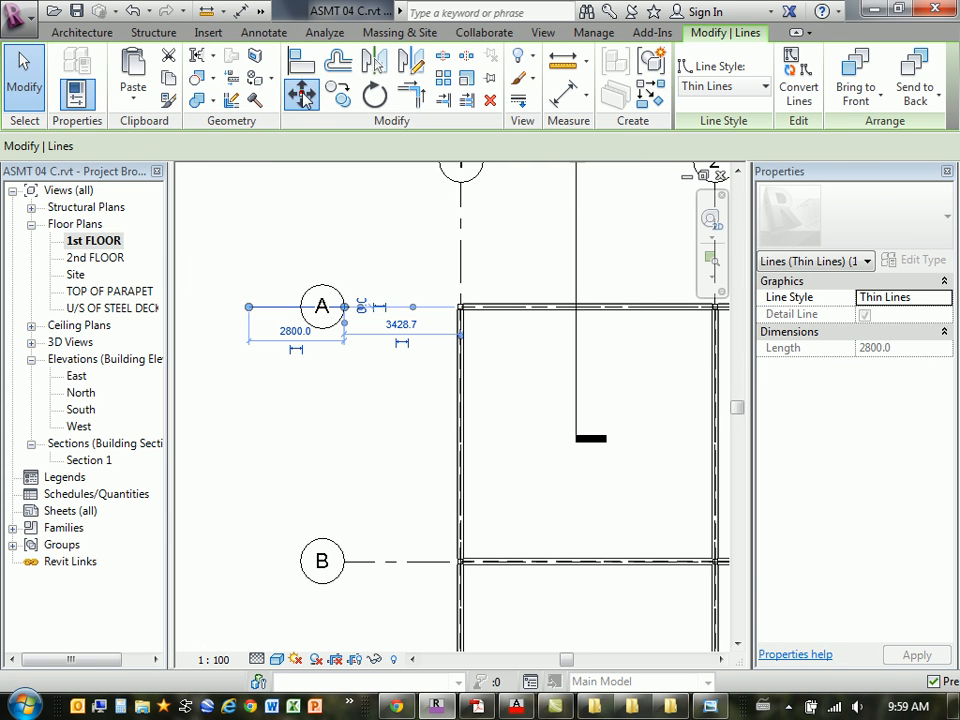
{"action": "left_click", "coordinate": [301, 93]}
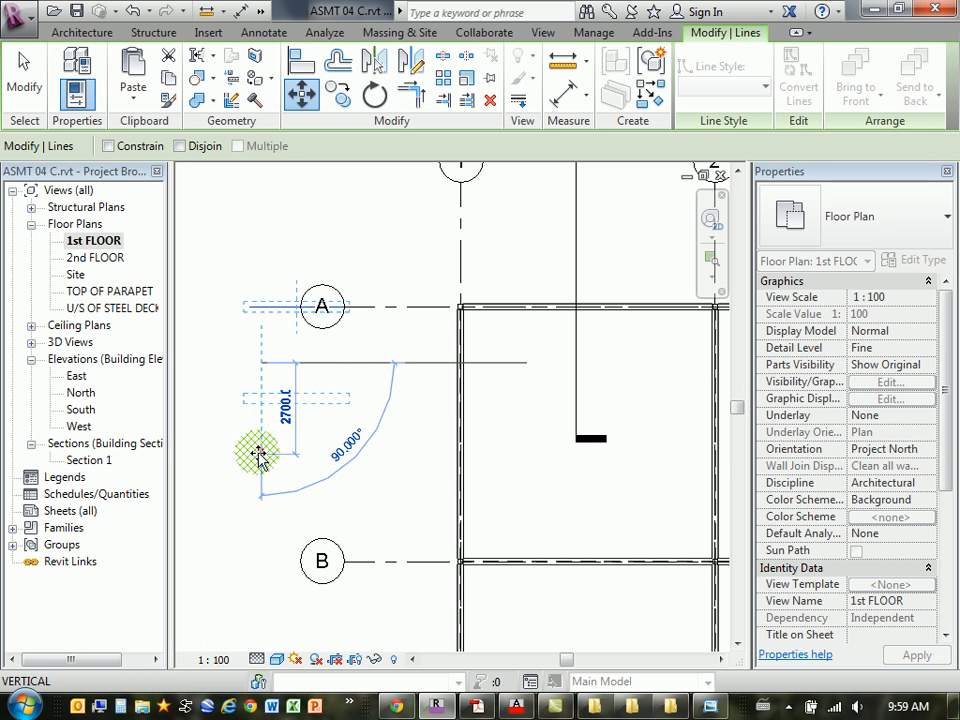
{"action": "type", "text": "1"}
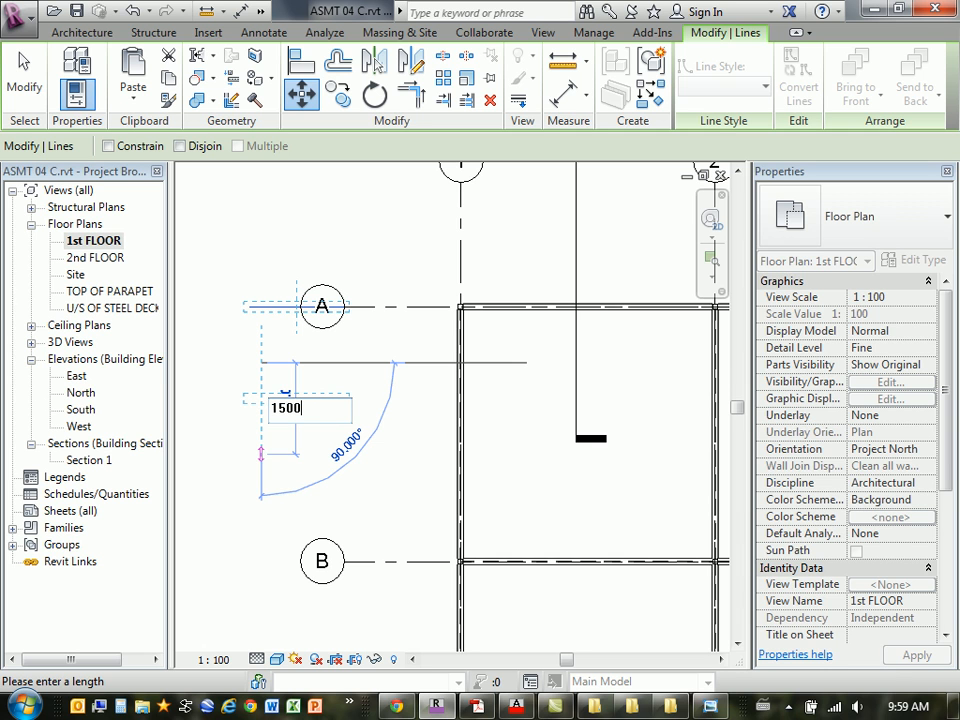
{"action": "type", "text": "500"}
{"action": "key", "text": "Return"}
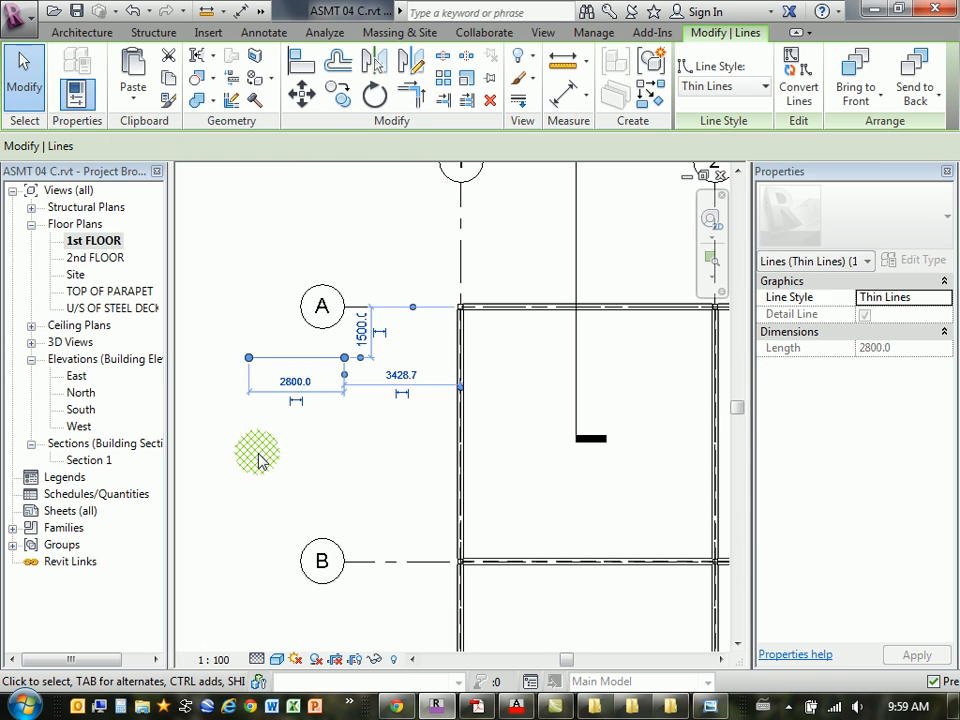
{"action": "left_click", "coordinate": [30, 88]}
{"action": "left_click", "coordinate": [292, 224]}
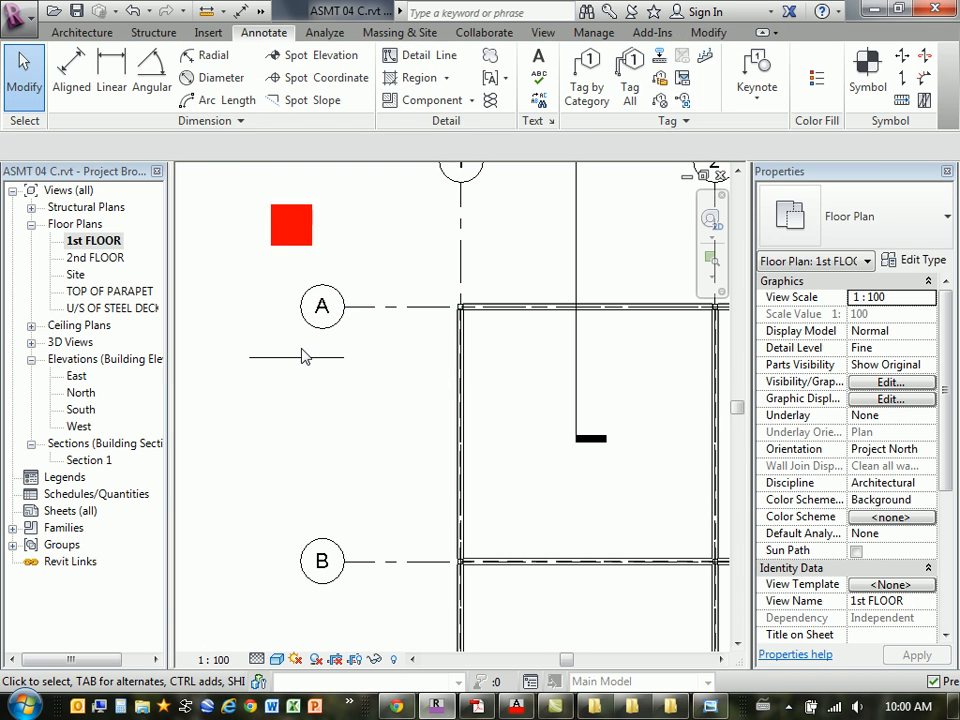
Stretch the right end of the detail line across the first bay to just past grid 2
{"action": "left_click", "coordinate": [298, 357]}
{"action": "scroll", "coordinate": [369, 374], "scroll_direction": "down", "scroll_amount": 1}
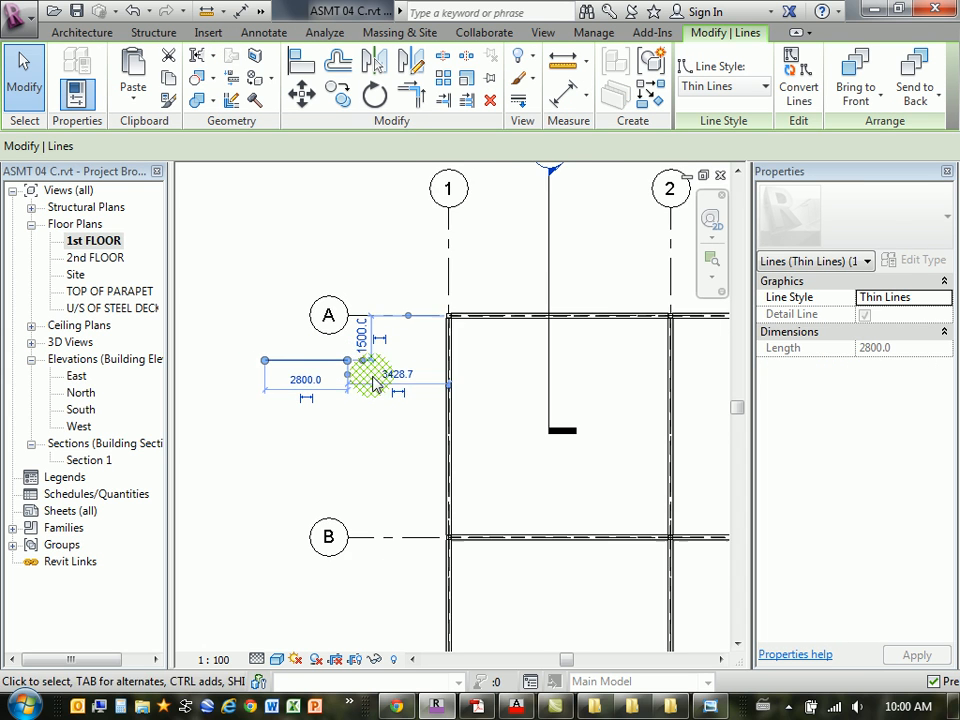
{"action": "middle_click_drag", "start_coordinate": [442, 385], "coordinate": [382, 379]}
{"action": "left_click_drag", "start_coordinate": [287, 357], "coordinate": [664, 356]}
{"action": "left_click", "coordinate": [645, 454]}
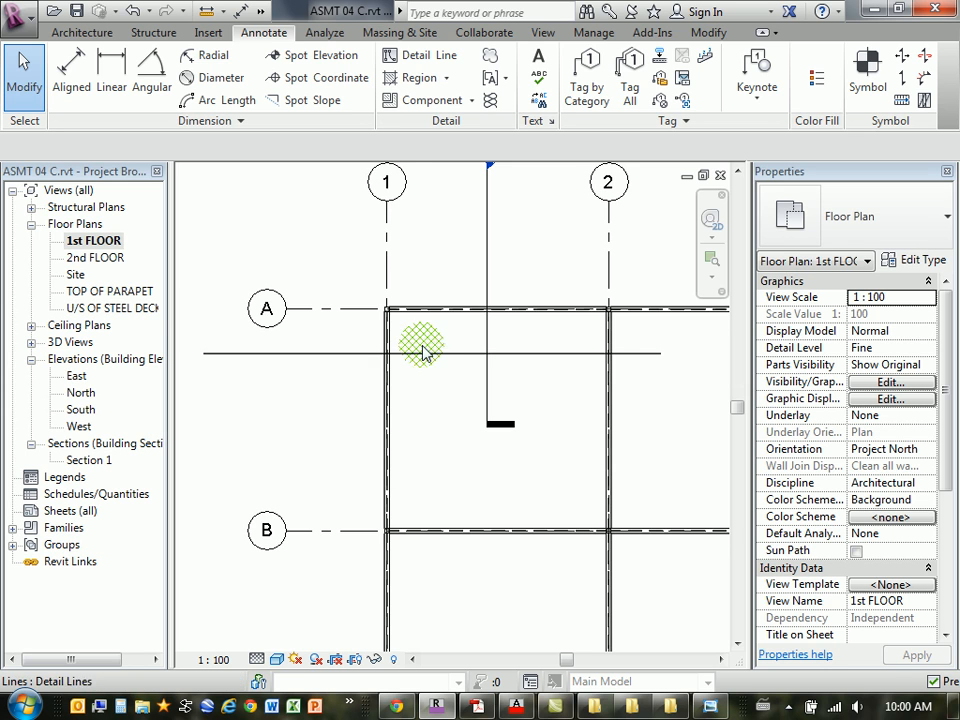
{"action": "scroll", "coordinate": [415, 340], "scroll_direction": "up", "scroll_amount": 2}
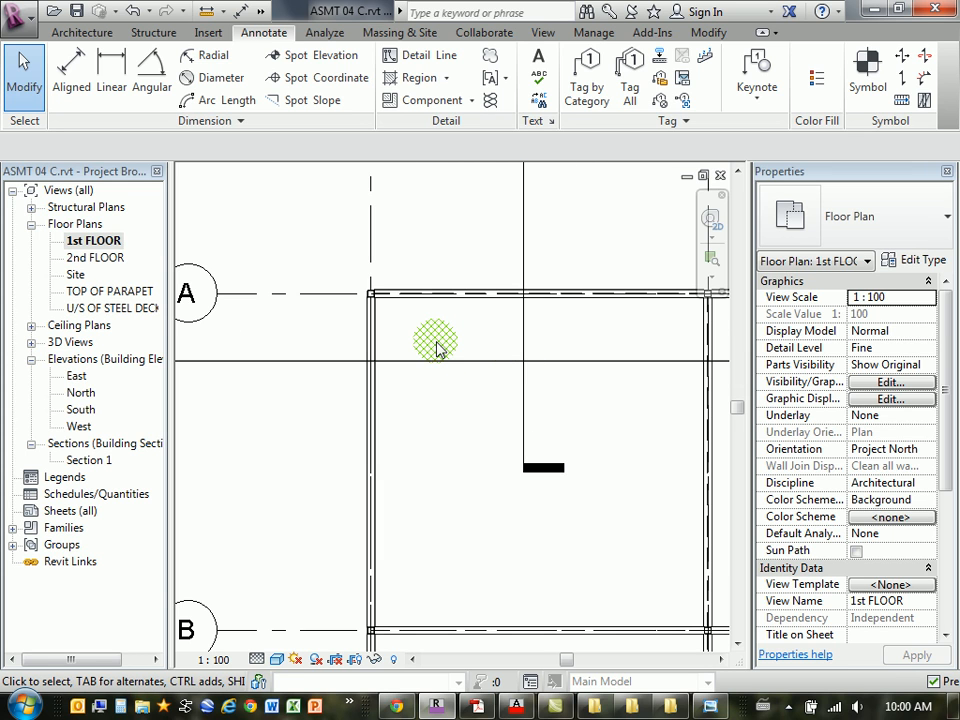
{"action": "scroll", "coordinate": [405, 343], "scroll_direction": "down", "scroll_amount": 2}
{"action": "middle_click_drag", "start_coordinate": [478, 344], "coordinate": [482, 321]}
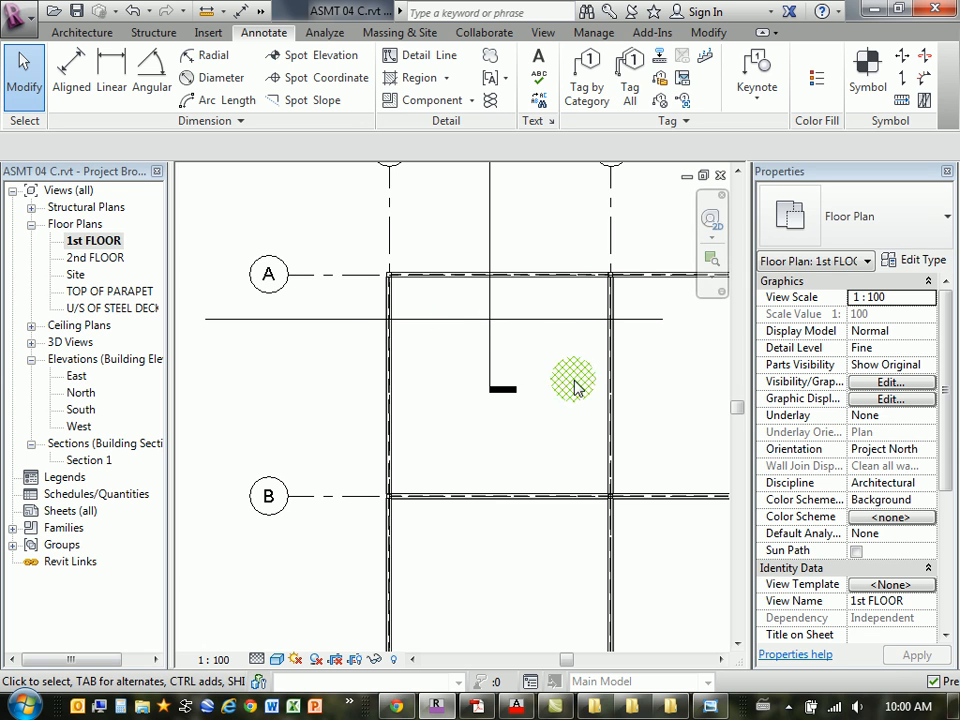
{"action": "scroll", "coordinate": [617, 397], "scroll_direction": "up", "scroll_amount": 1}
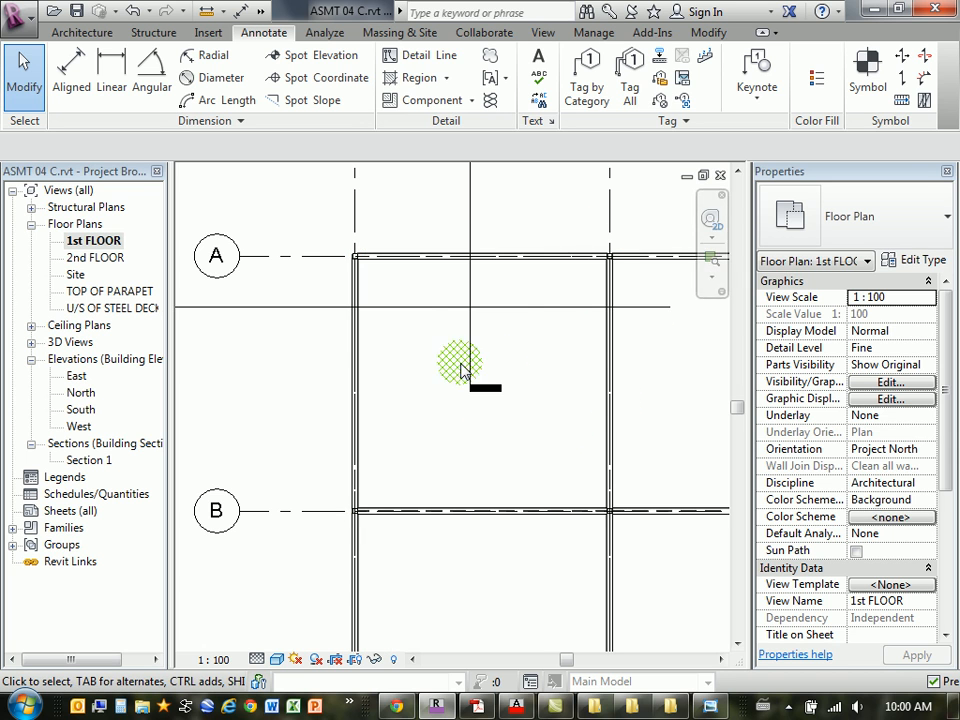
{"action": "middle_click_drag", "start_coordinate": [360, 294], "coordinate": [384, 309]}
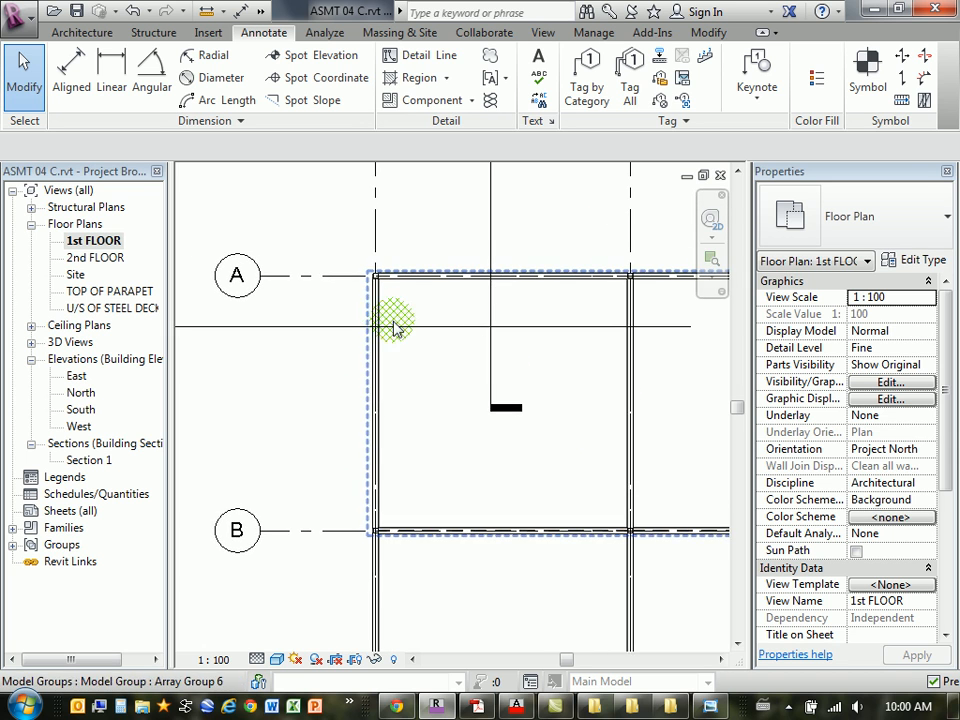
{"action": "middle_click_drag", "start_coordinate": [447, 374], "coordinate": [388, 394]}
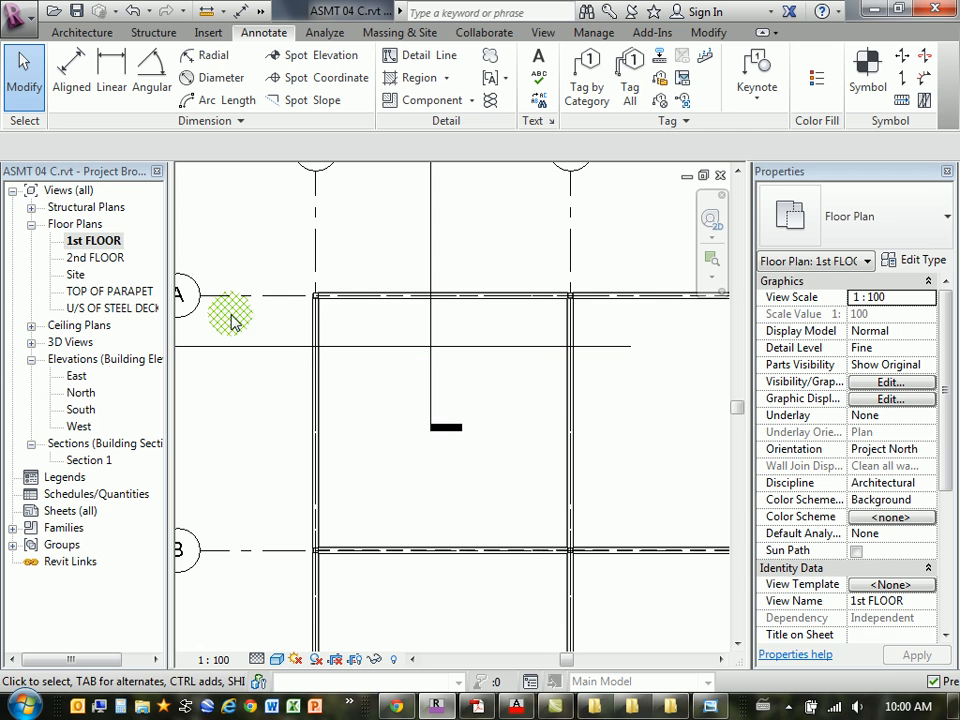
Open the 2nd FLOOR plan and set its underlay to 1st FLOOR
{"action": "double_click", "coordinate": [92, 258]}
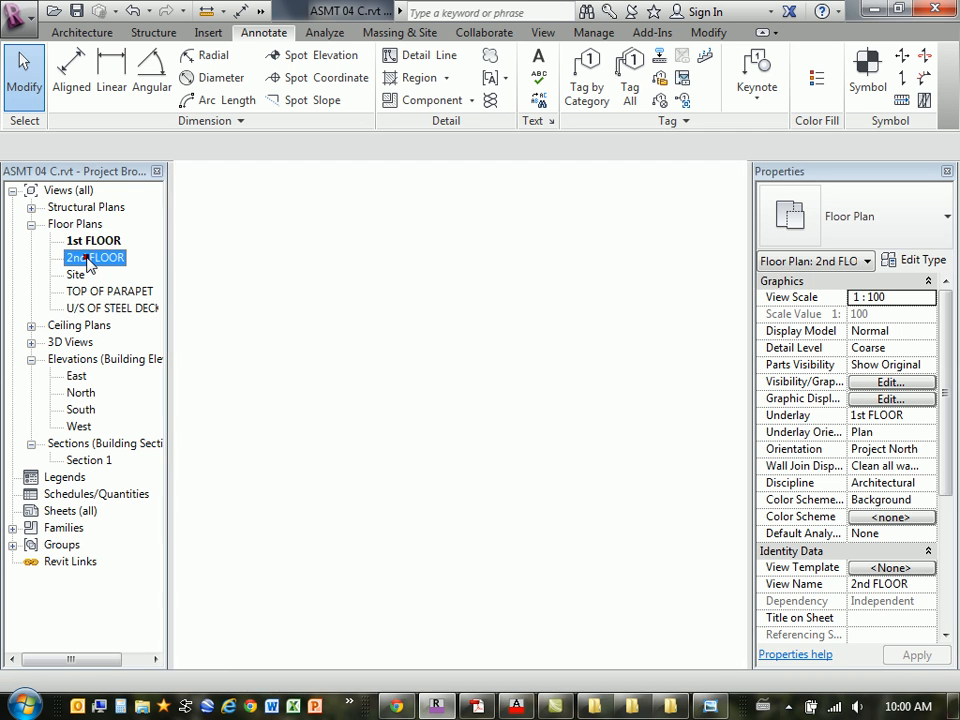
{"action": "middle_click_drag", "start_coordinate": [362, 294], "coordinate": [407, 336]}
{"action": "scroll", "coordinate": [395, 322], "scroll_direction": "up", "scroll_amount": 3}
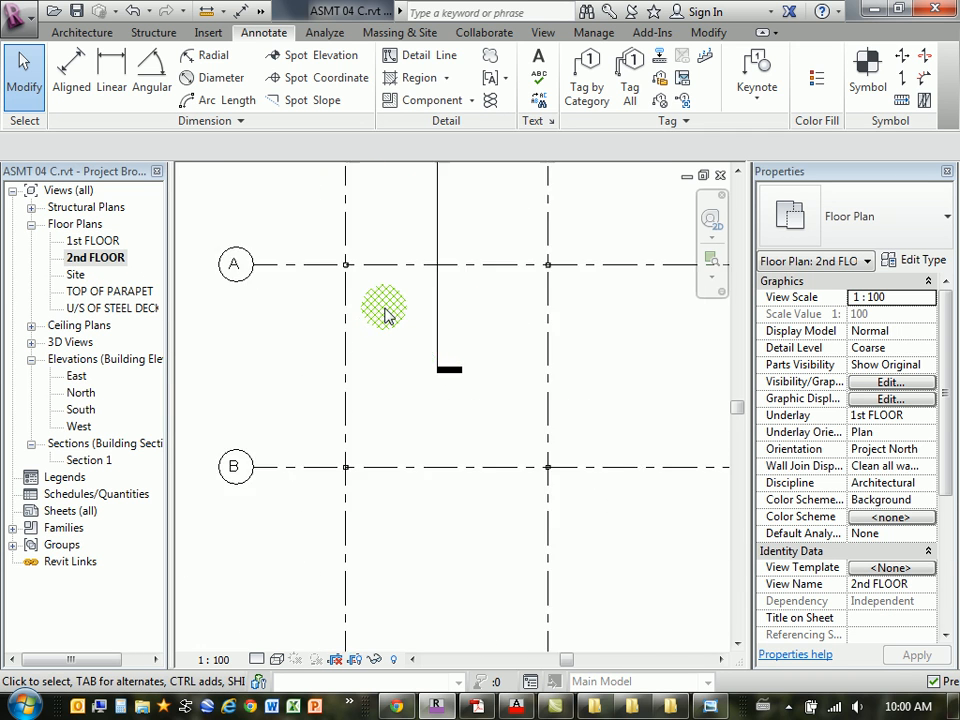
{"action": "left_click", "coordinate": [927, 416]}
{"action": "left_click", "coordinate": [878, 449]}
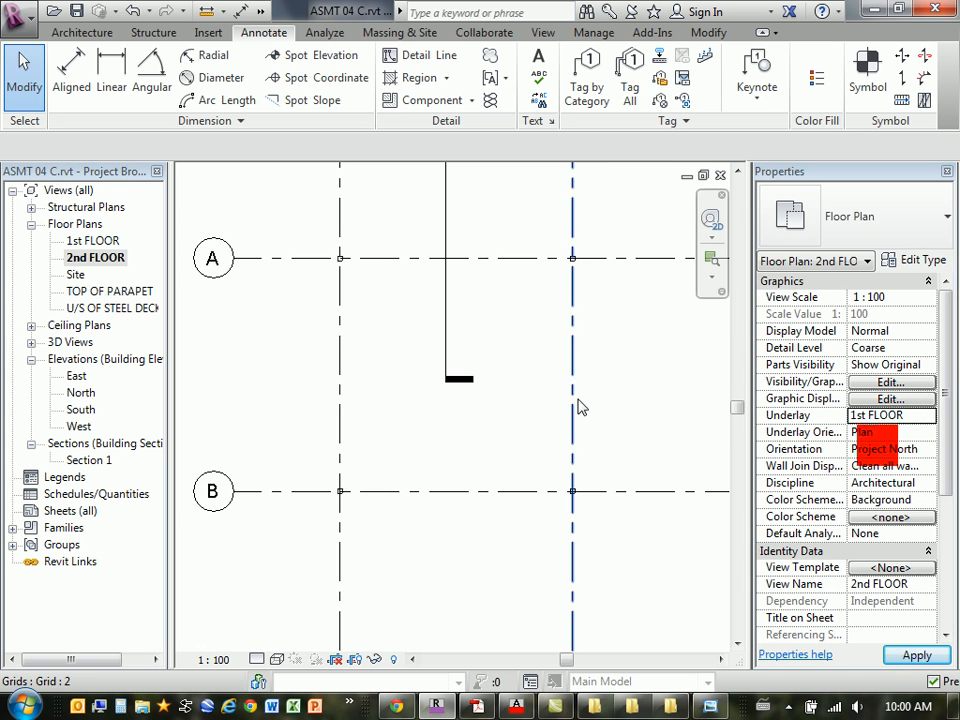
Set the 2nd floor plan's detail level to Fine and choose its visual style
{"action": "left_click", "coordinate": [258, 661]}
{"action": "left_click", "coordinate": [281, 638]}
{"action": "left_click", "coordinate": [277, 660]}
{"action": "left_click", "coordinate": [309, 581]}
Draw a horizontal detail line about 2500 mm long over the grid A bubble on the 2nd floor plan
{"action": "middle_click_drag", "start_coordinate": [403, 326], "coordinate": [399, 390]}
{"action": "scroll", "coordinate": [388, 350], "scroll_direction": "up", "scroll_amount": 2}
{"action": "middle_click_drag", "start_coordinate": [330, 343], "coordinate": [386, 364]}
{"action": "scroll", "coordinate": [311, 358], "scroll_direction": "down", "scroll_amount": 2}
{"action": "middle_click_drag", "start_coordinate": [311, 358], "coordinate": [400, 381]}
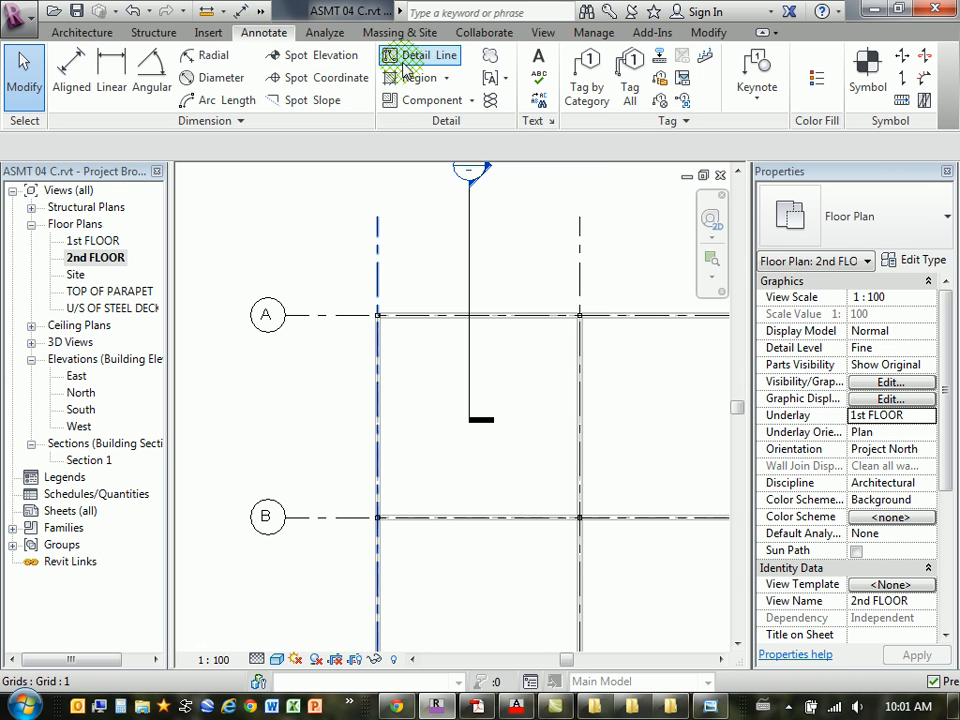
{"action": "left_click", "coordinate": [249, 33]}
{"action": "left_click", "coordinate": [430, 57]}
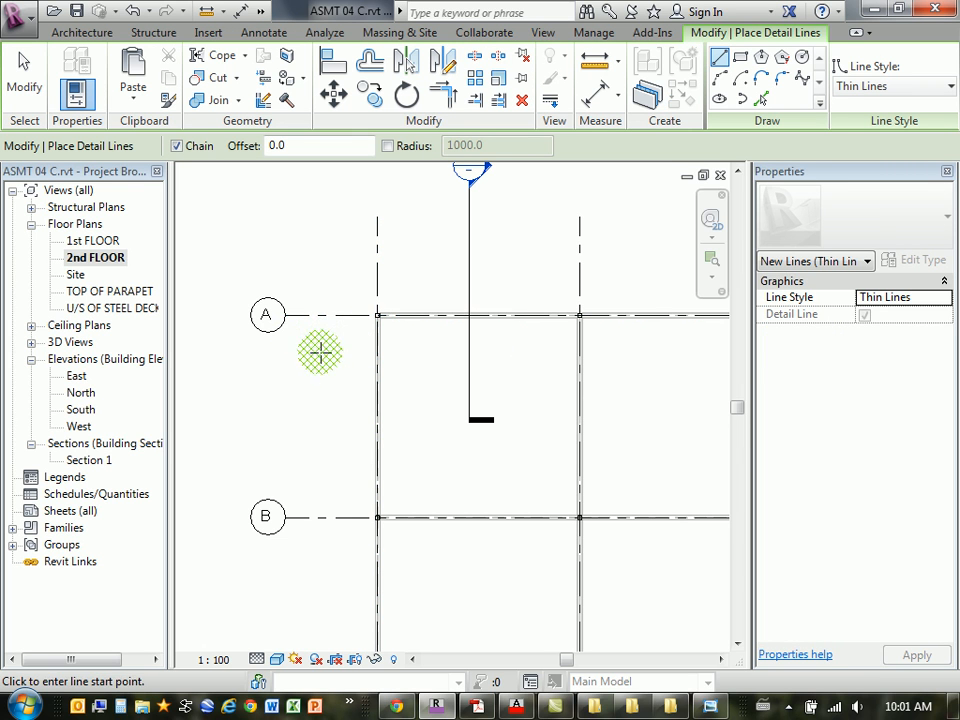
{"action": "left_click", "coordinate": [286, 315]}
{"action": "left_click", "coordinate": [214, 315]}
{"action": "left_click", "coordinate": [30, 85]}
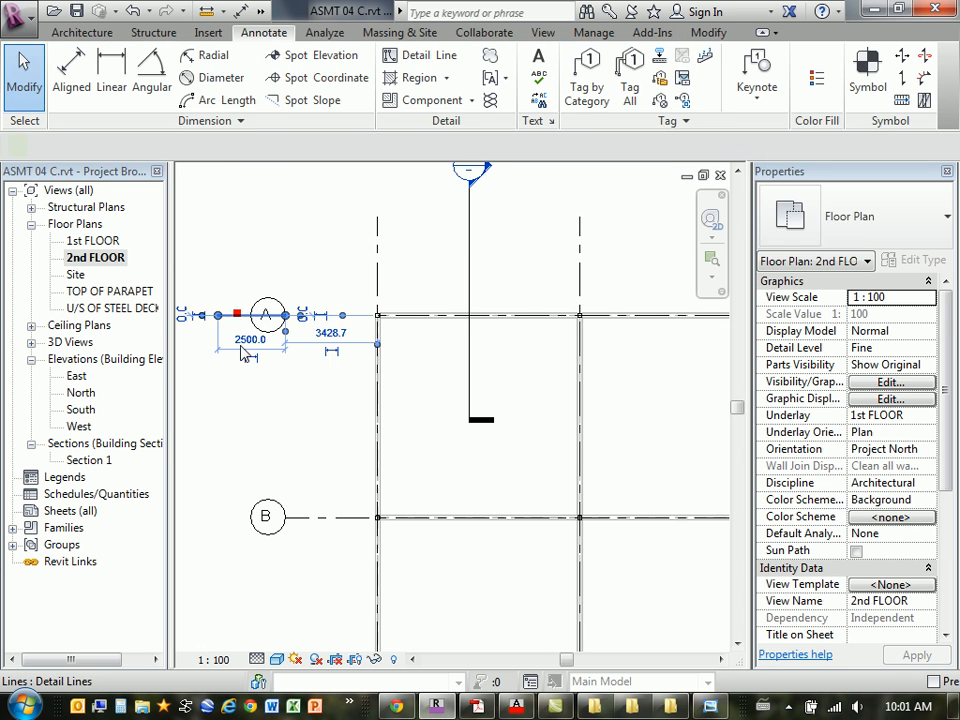
Move the 2nd floor detail line 1500 mm straight down from grid A
{"action": "left_click", "coordinate": [240, 315]}
{"action": "left_click", "coordinate": [300, 95]}
{"action": "left_click", "coordinate": [228, 375]}
{"action": "type", "text": "15"}
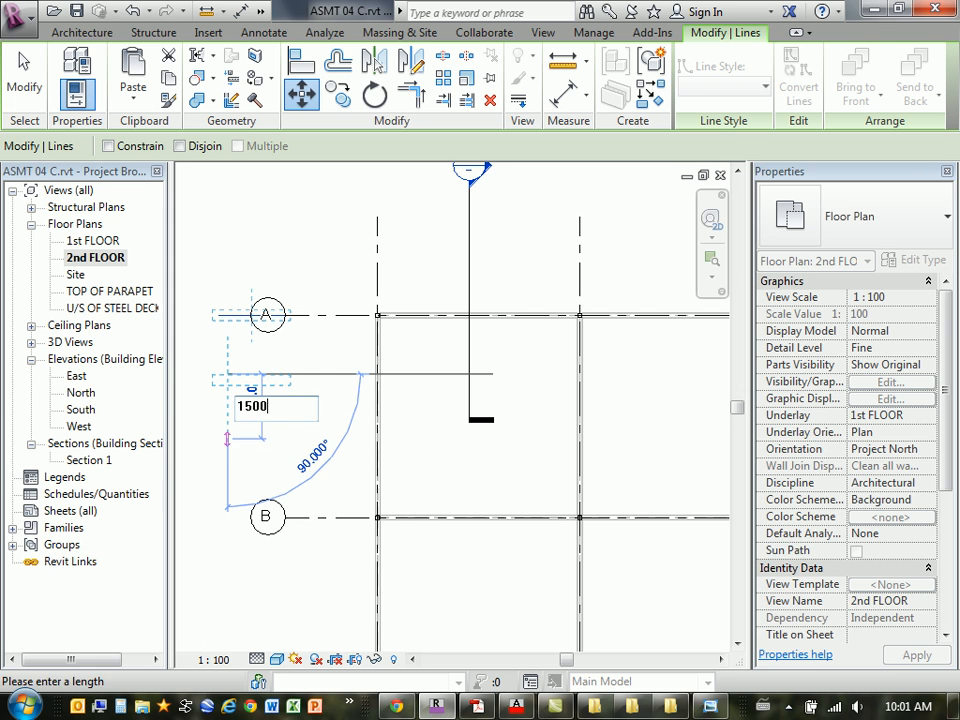
{"action": "type", "text": "00"}
{"action": "key", "text": "Return"}
{"action": "left_click", "coordinate": [22, 92]}
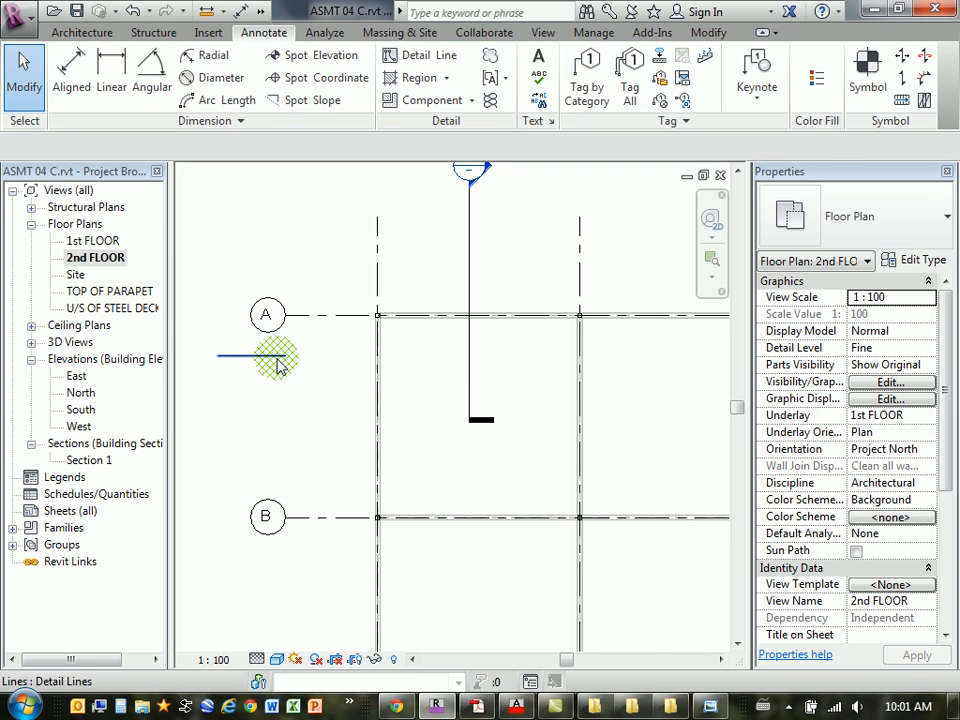
Stretch the right end of the 2nd floor detail line to just past grid 2
{"action": "left_click", "coordinate": [283, 356]}
{"action": "left_click_drag", "start_coordinate": [283, 356], "coordinate": [616, 355]}
{"action": "left_click", "coordinate": [236, 197]}
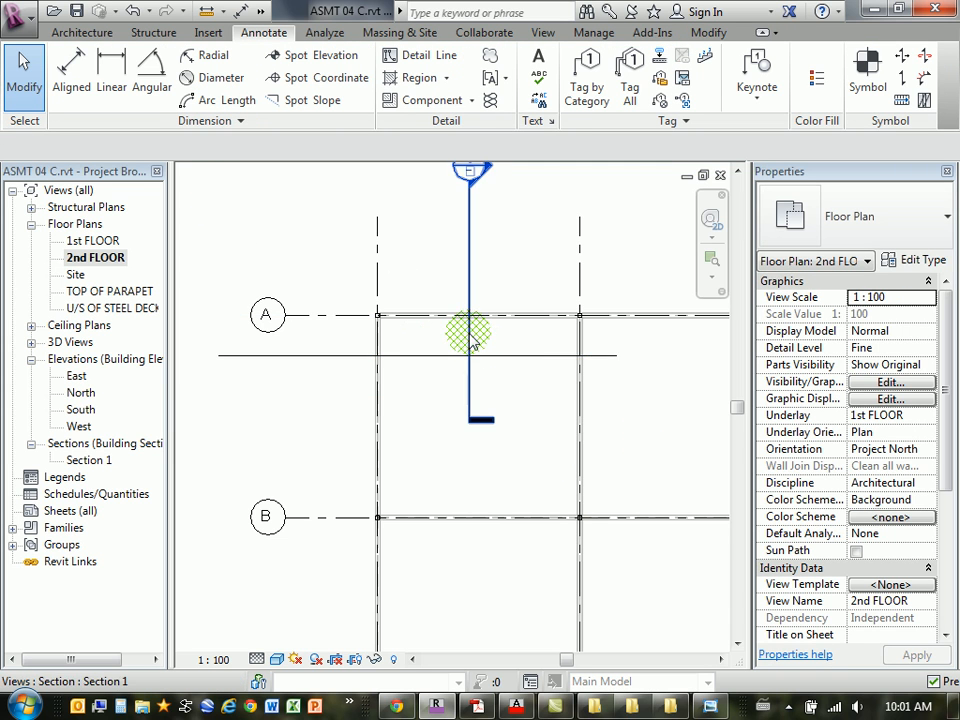
Start the structural Beam command for the first bay and check which beam types are already loaded
{"action": "scroll", "coordinate": [433, 261], "scroll_direction": "up", "scroll_amount": 3}
{"action": "scroll", "coordinate": [551, 367], "scroll_direction": "up", "scroll_amount": 1}
{"action": "middle_click_drag", "start_coordinate": [582, 409], "coordinate": [554, 403]}
{"action": "left_click", "coordinate": [156, 33]}
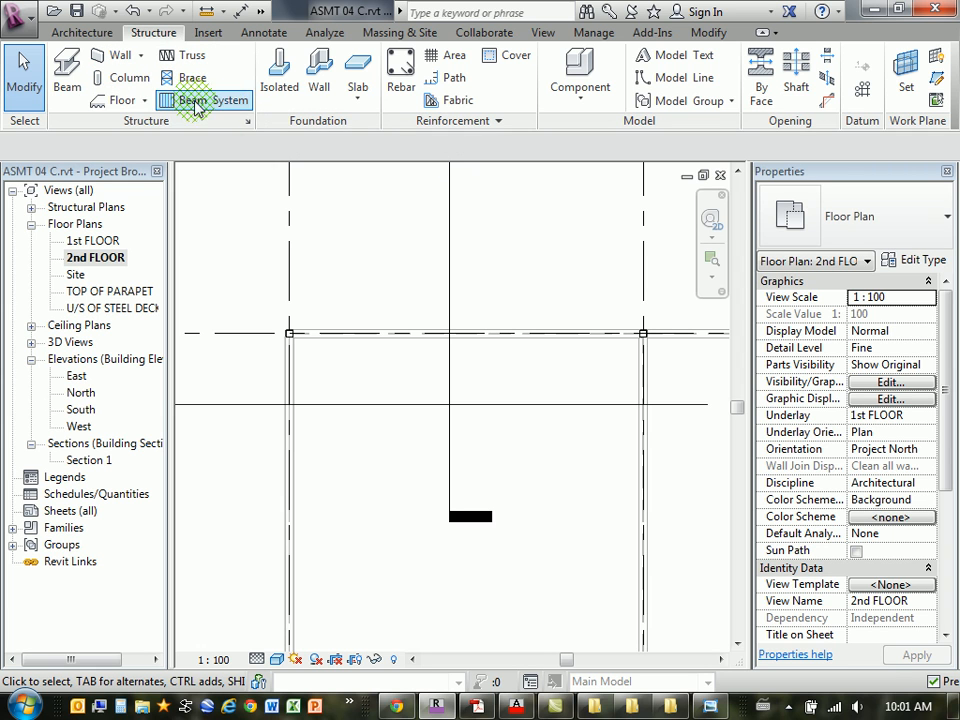
{"action": "left_click", "coordinate": [66, 72]}
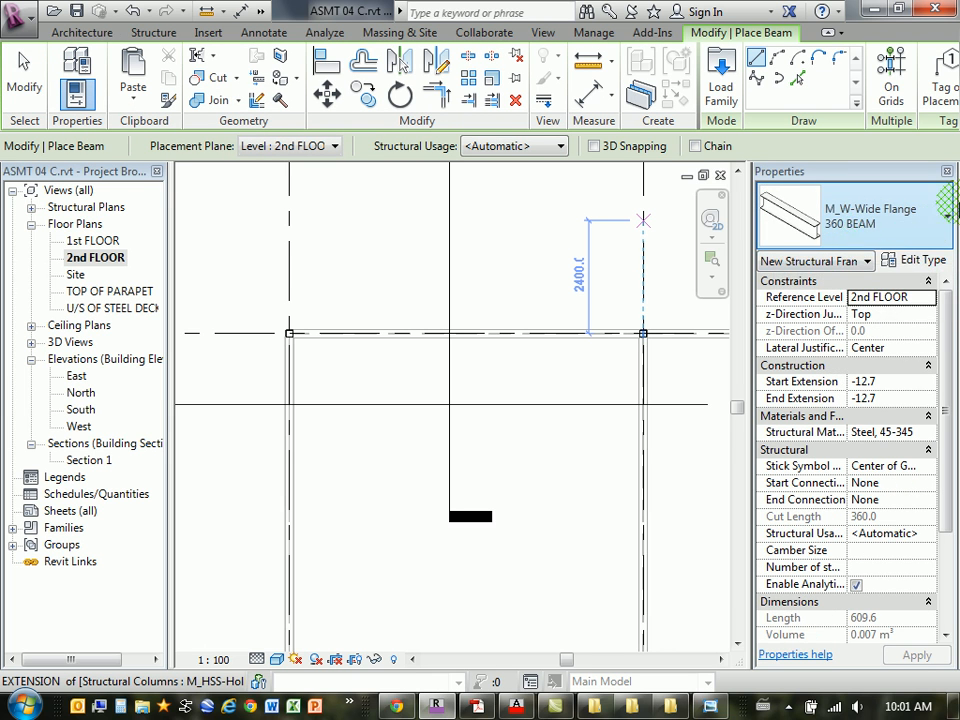
{"action": "left_click", "coordinate": [946, 221]}
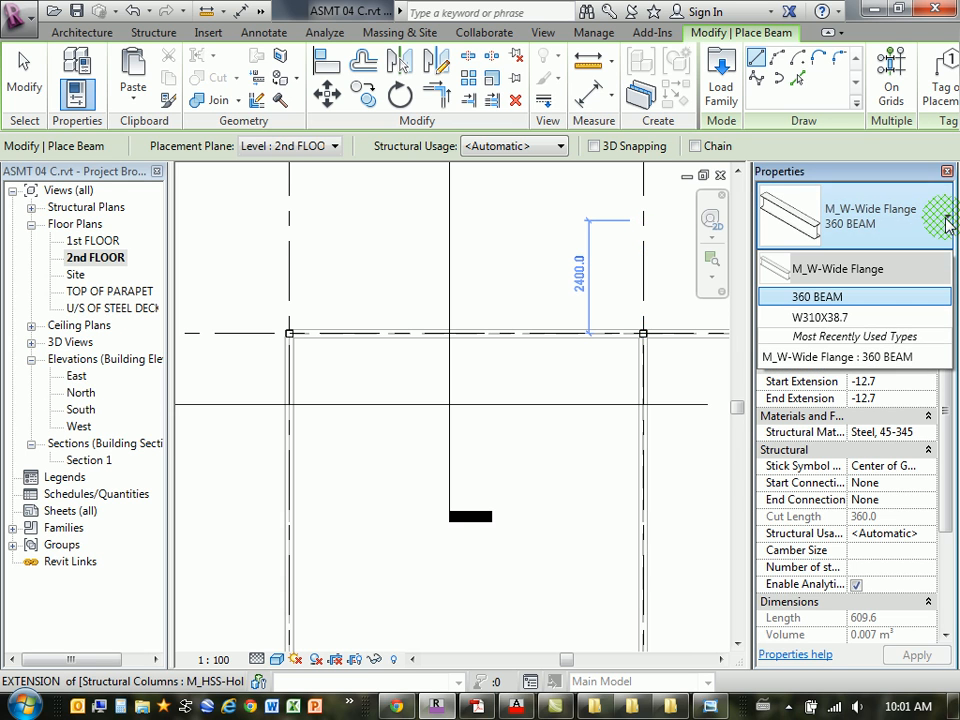
{"action": "left_click", "coordinate": [890, 174]}
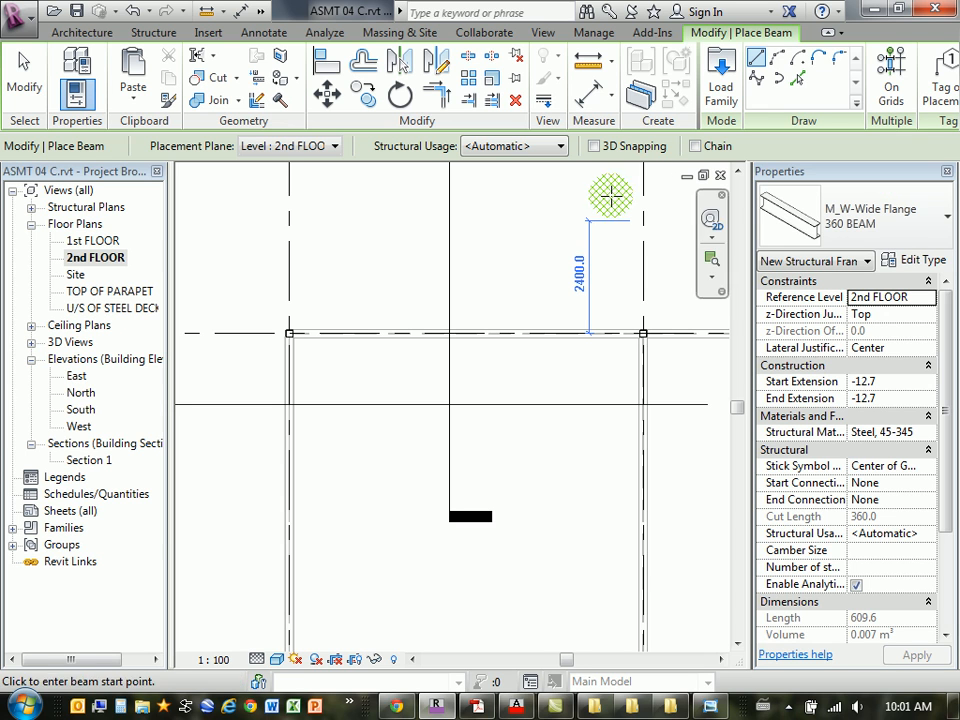
Open the M_K-Series Bar Joist-Rod Web family from the Steel folder of the Structural Framing library for loading
{"action": "left_click", "coordinate": [721, 72]}
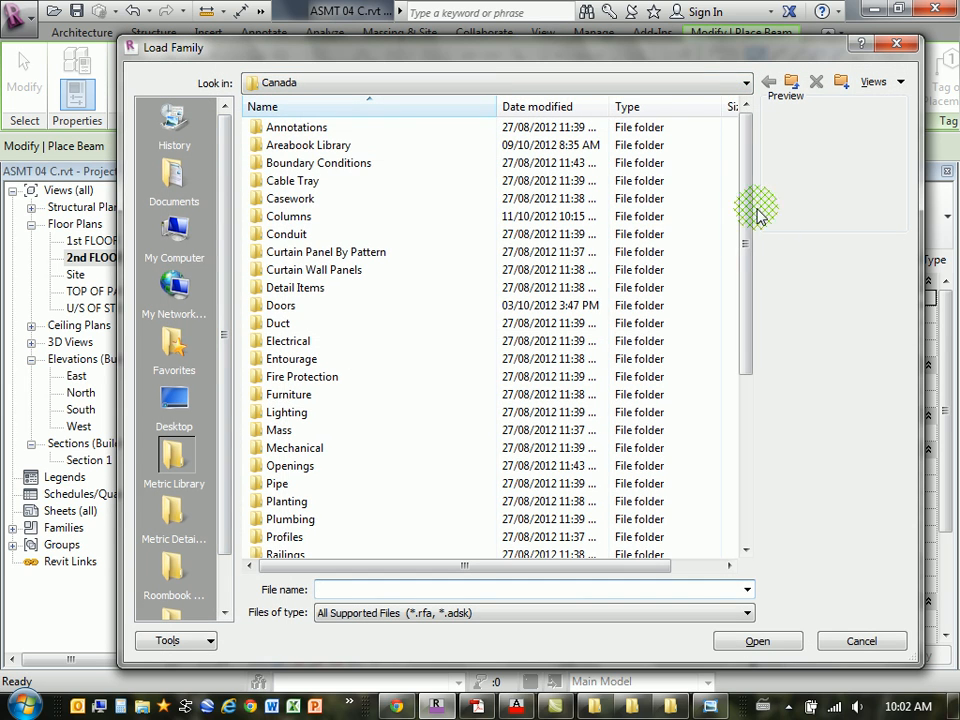
{"action": "left_click_drag", "start_coordinate": [744, 204], "coordinate": [746, 386]}
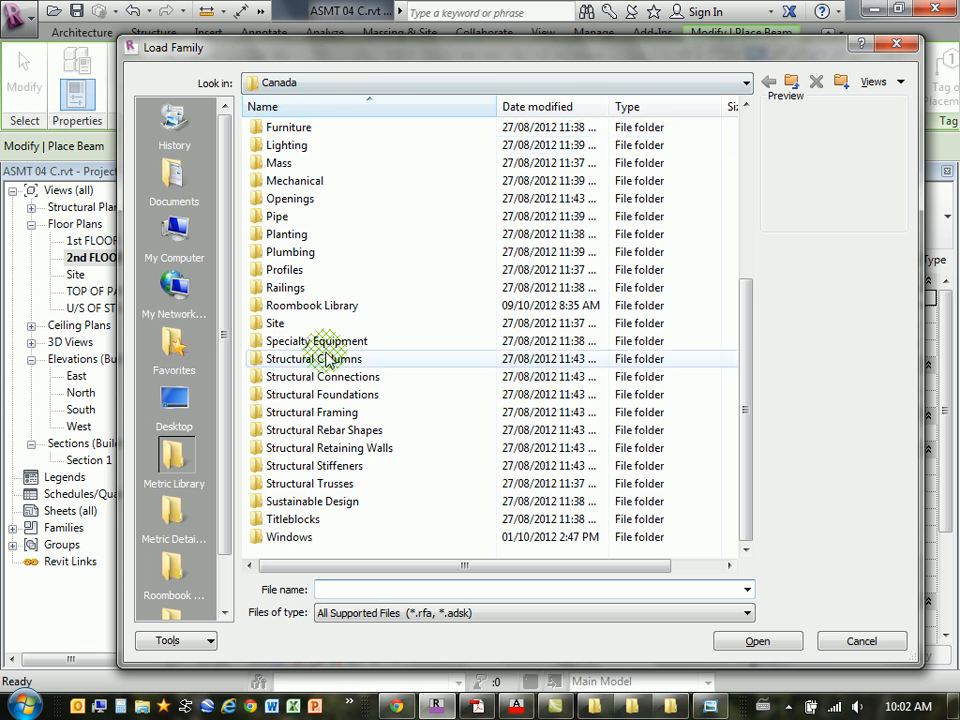
{"action": "double_click", "coordinate": [311, 418]}
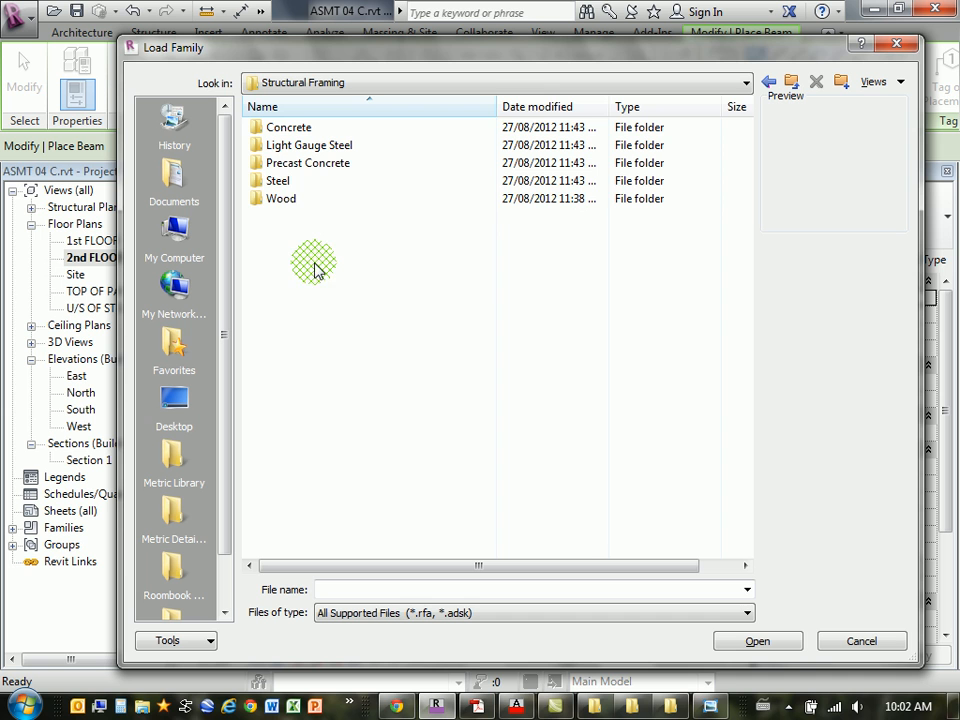
{"action": "left_click", "coordinate": [279, 184]}
{"action": "double_click", "coordinate": [278, 184]}
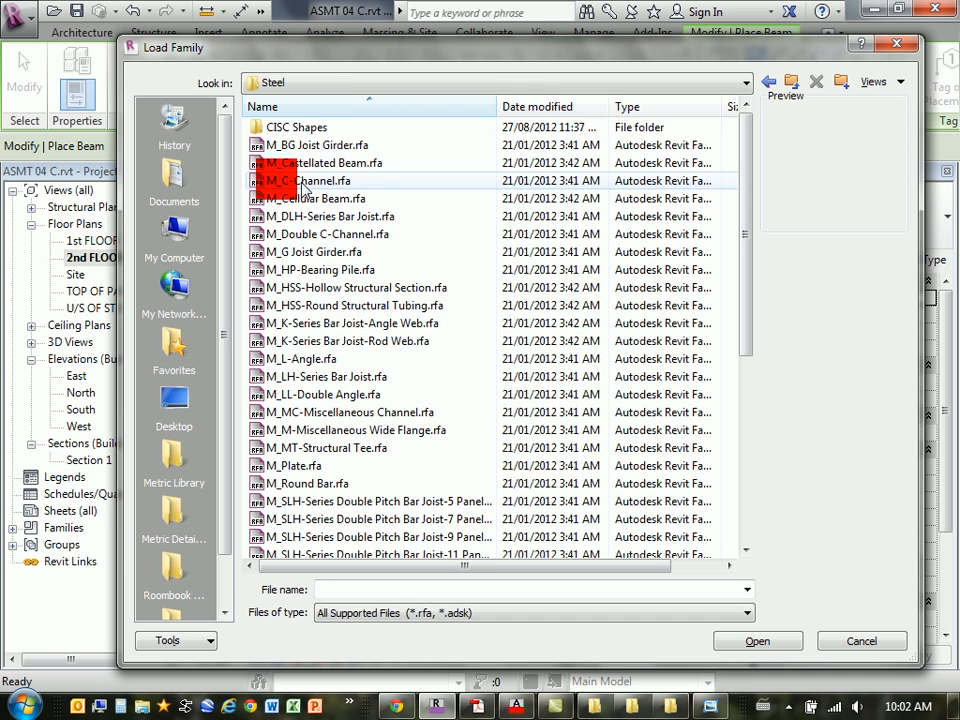
{"action": "left_click", "coordinate": [316, 342]}
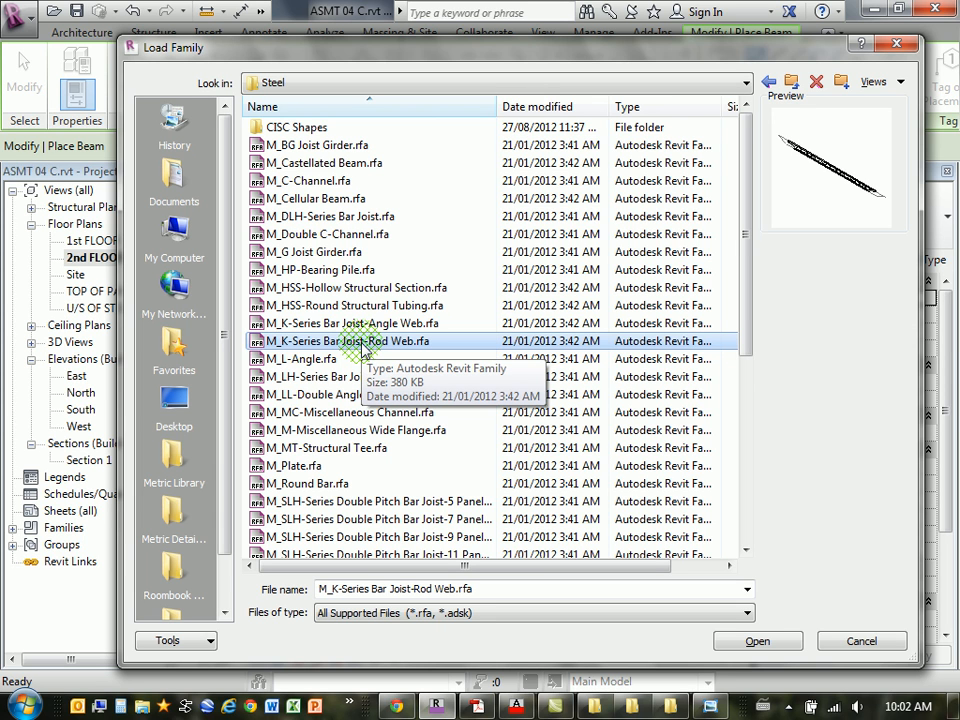
{"action": "left_click", "coordinate": [758, 641]}
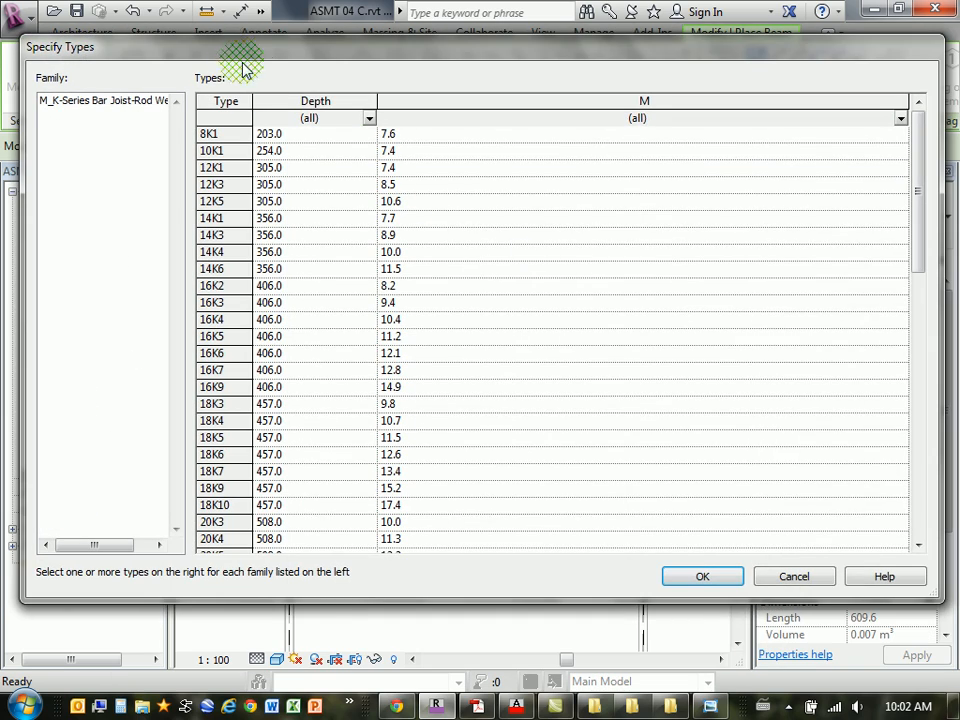
Load the 24K4 type of the K-series rod web bar joist family into the project
{"action": "left_click_drag", "start_coordinate": [248, 48], "coordinate": [246, 51]}
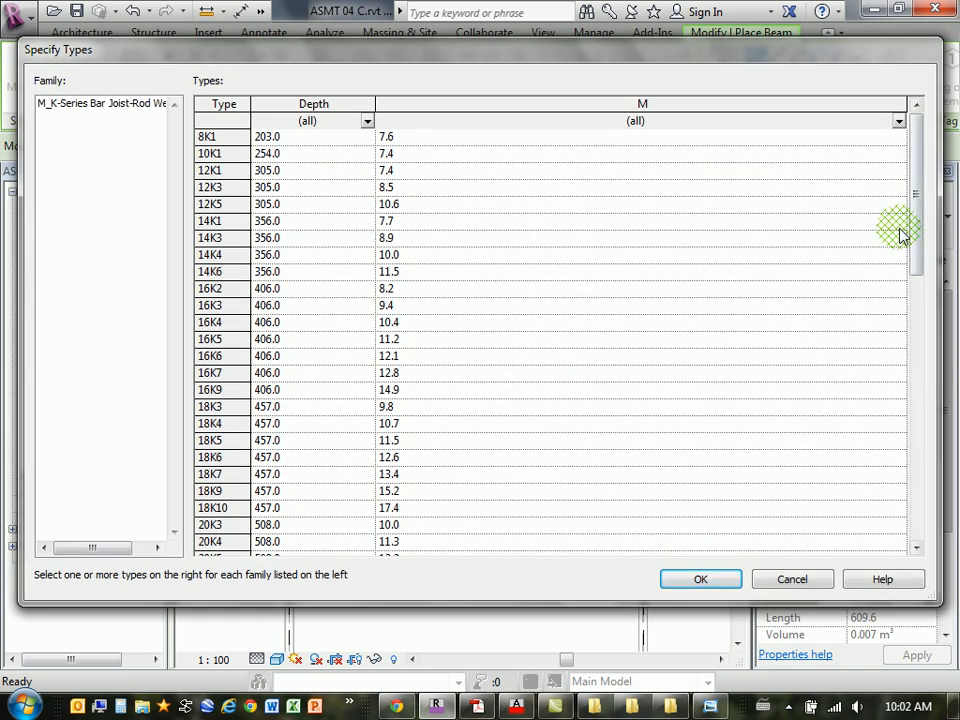
{"action": "left_click_drag", "start_coordinate": [915, 225], "coordinate": [783, 180]}
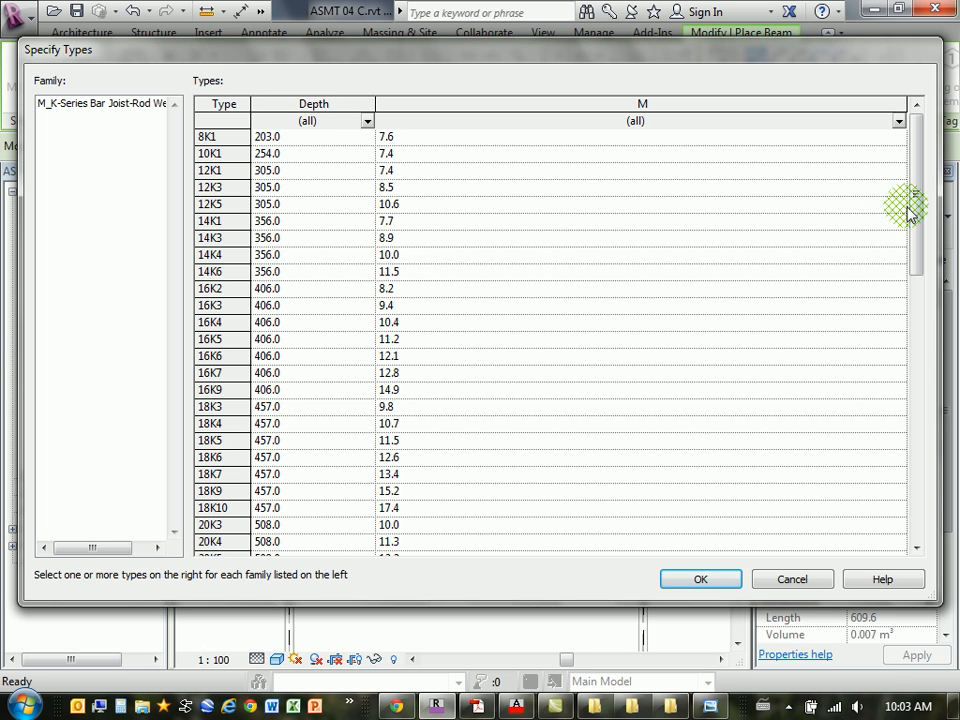
{"action": "left_click_drag", "start_coordinate": [916, 203], "coordinate": [908, 377]}
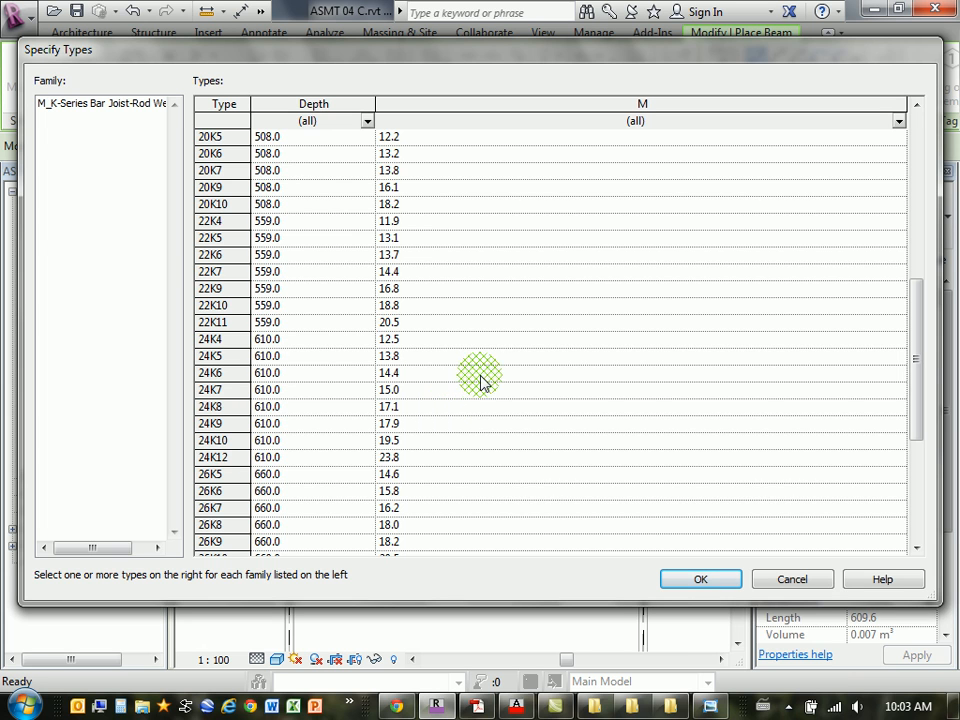
{"action": "left_click_drag", "start_coordinate": [918, 365], "coordinate": [918, 200]}
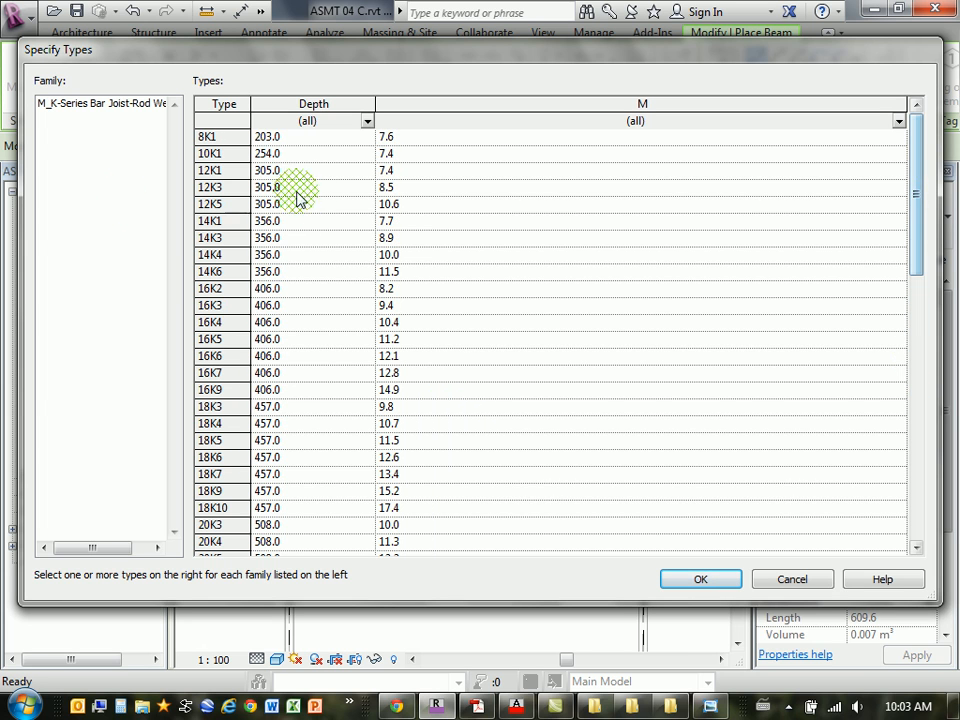
{"action": "left_click_drag", "start_coordinate": [917, 198], "coordinate": [904, 369]}
{"action": "left_click", "coordinate": [212, 323]}
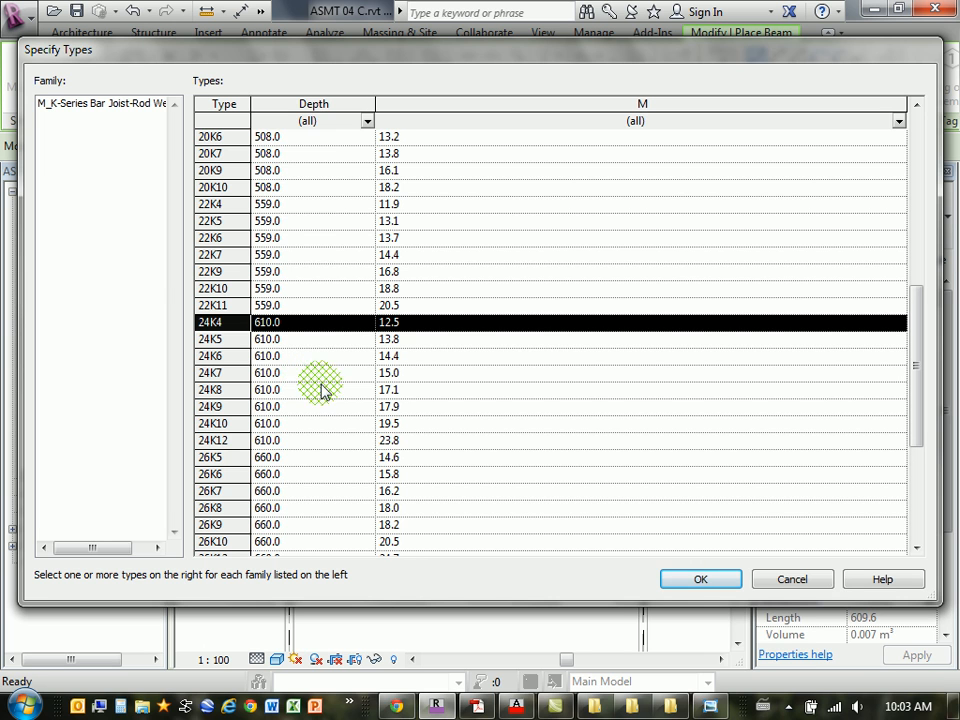
{"action": "left_click_drag", "start_coordinate": [103, 549], "coordinate": [64, 552]}
{"action": "left_click", "coordinate": [716, 581]}
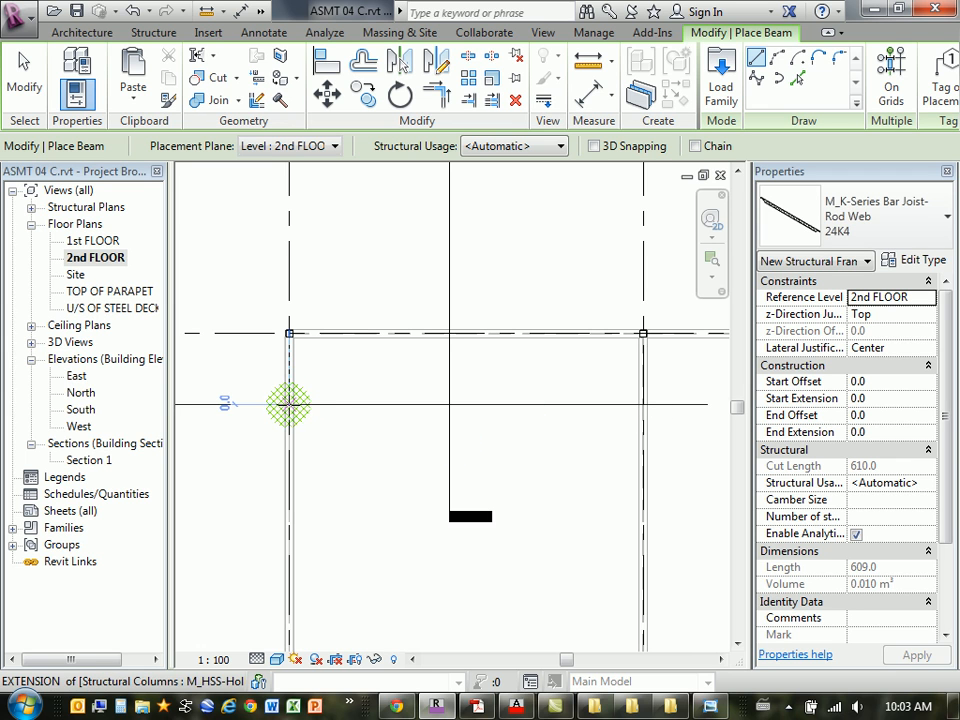
Place a 24K4 bar joist along the 2nd floor detail line from grid 1 to grid 2 and finish the Beam command
{"action": "scroll", "coordinate": [300, 413], "scroll_direction": "up", "scroll_amount": 3}
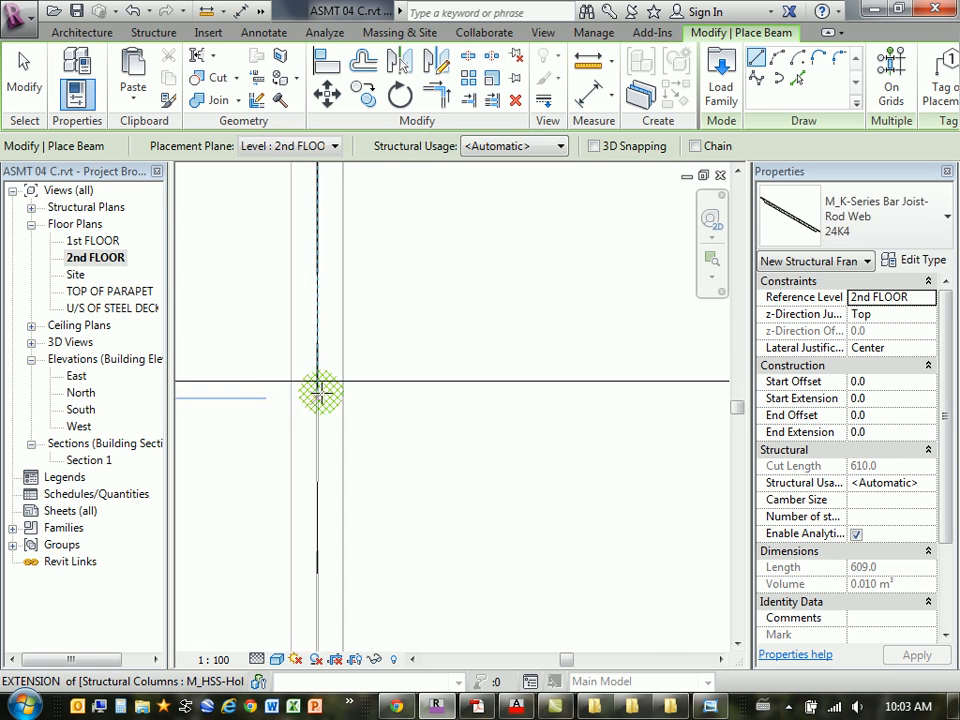
{"action": "scroll", "coordinate": [276, 353], "scroll_direction": "up", "scroll_amount": 2}
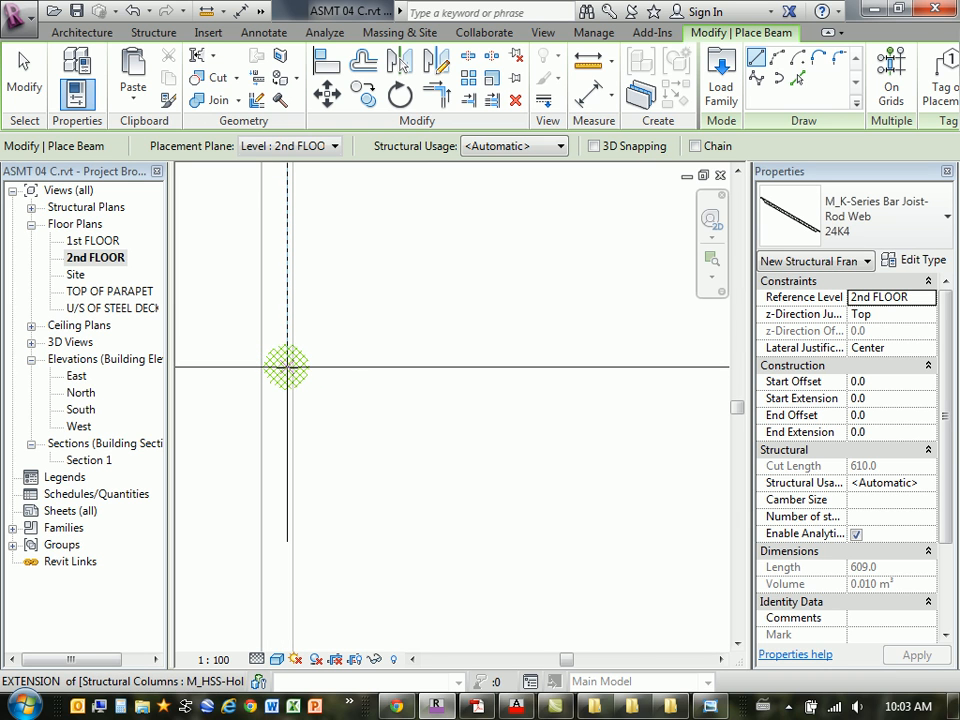
{"action": "left_click", "coordinate": [287, 368]}
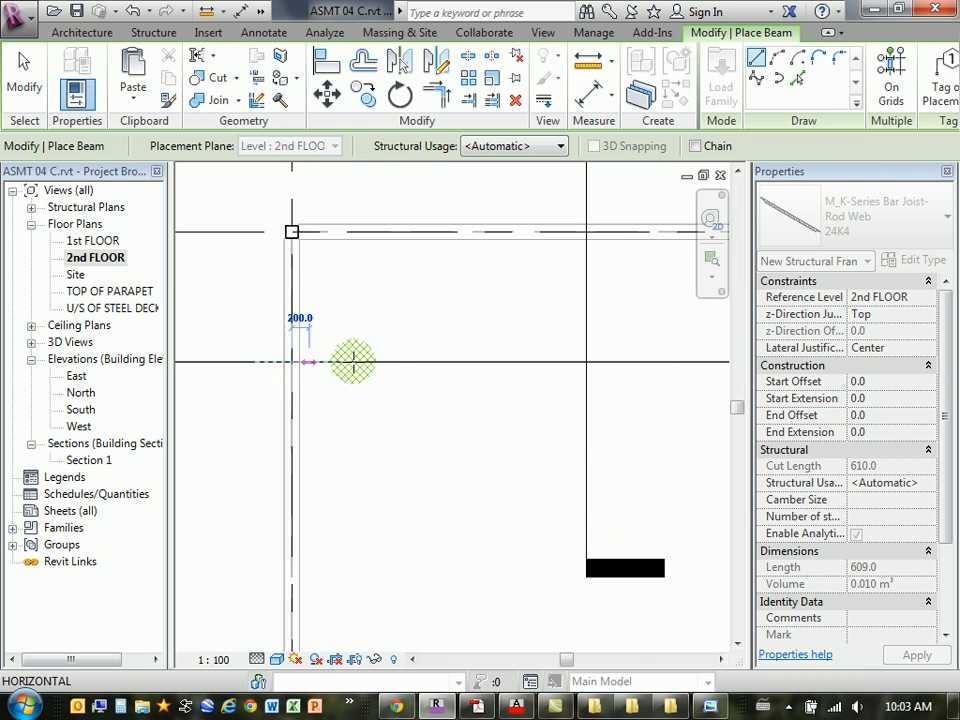
{"action": "scroll", "coordinate": [304, 356], "scroll_direction": "down", "scroll_amount": 4}
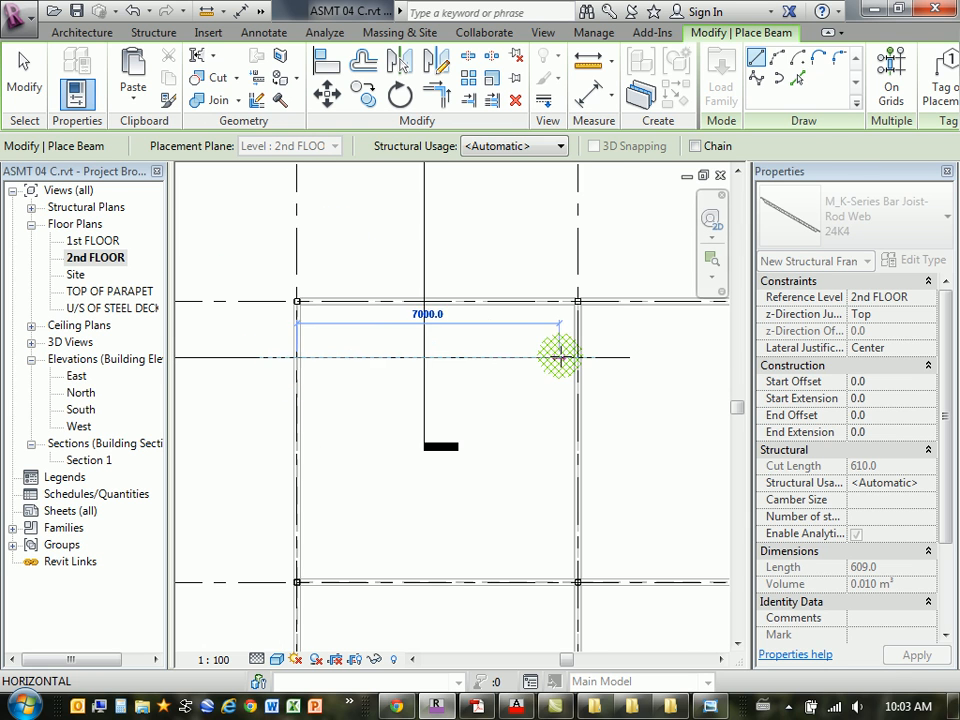
{"action": "scroll", "coordinate": [615, 354], "scroll_direction": "up", "scroll_amount": 2}
{"action": "scroll", "coordinate": [633, 366], "scroll_direction": "up", "scroll_amount": 3}
{"action": "scroll", "coordinate": [633, 366], "scroll_direction": "up", "scroll_amount": 4}
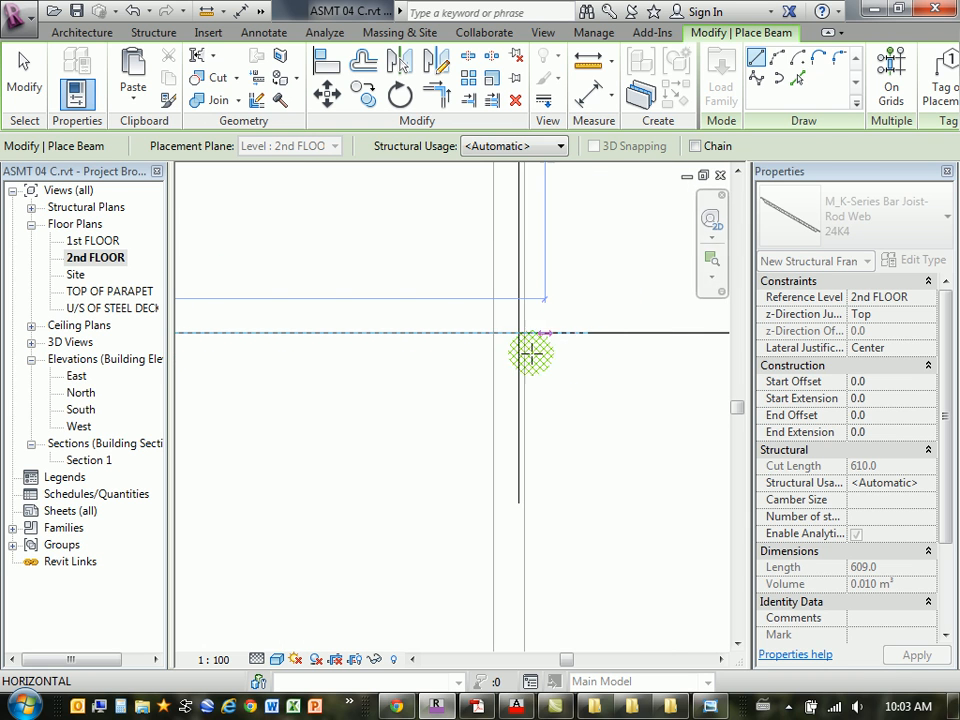
{"action": "left_click", "coordinate": [518, 332]}
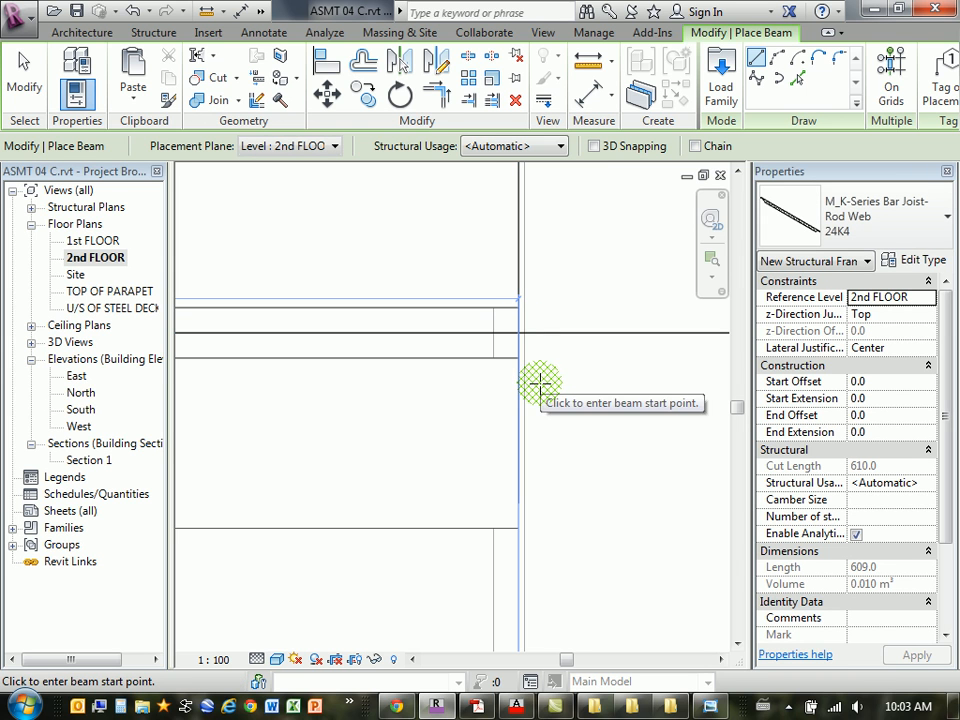
{"action": "scroll", "coordinate": [566, 332], "scroll_direction": "down", "scroll_amount": 7}
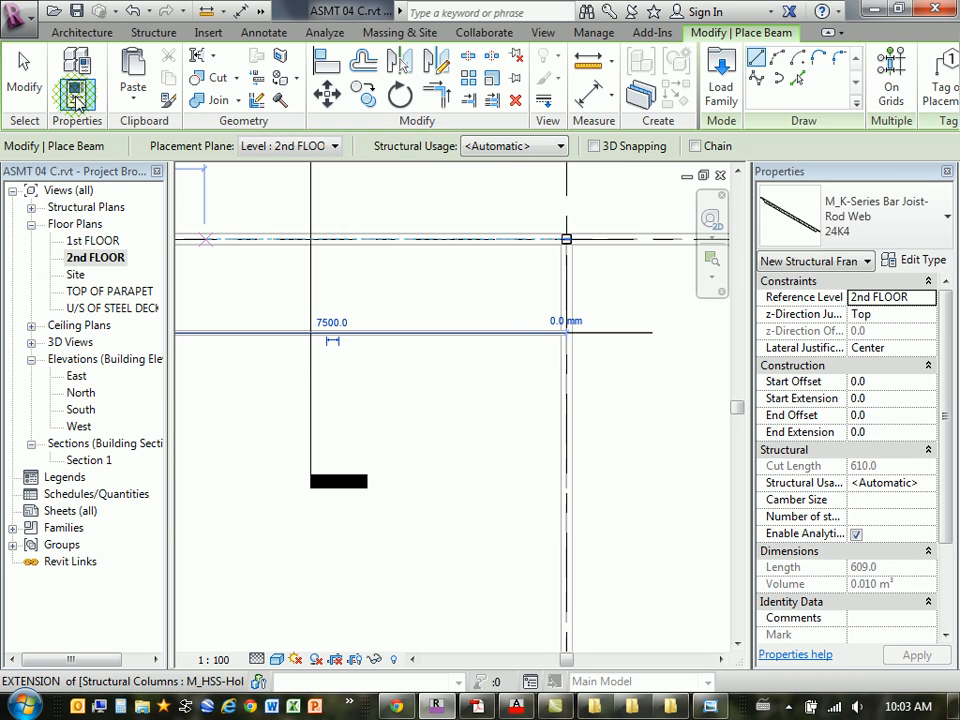
{"action": "left_click", "coordinate": [24, 72]}
Examine in plan how the joist's grid 1 end meets the supporting beam and the detail line
{"action": "scroll", "coordinate": [332, 339], "scroll_direction": "up", "scroll_amount": 2}
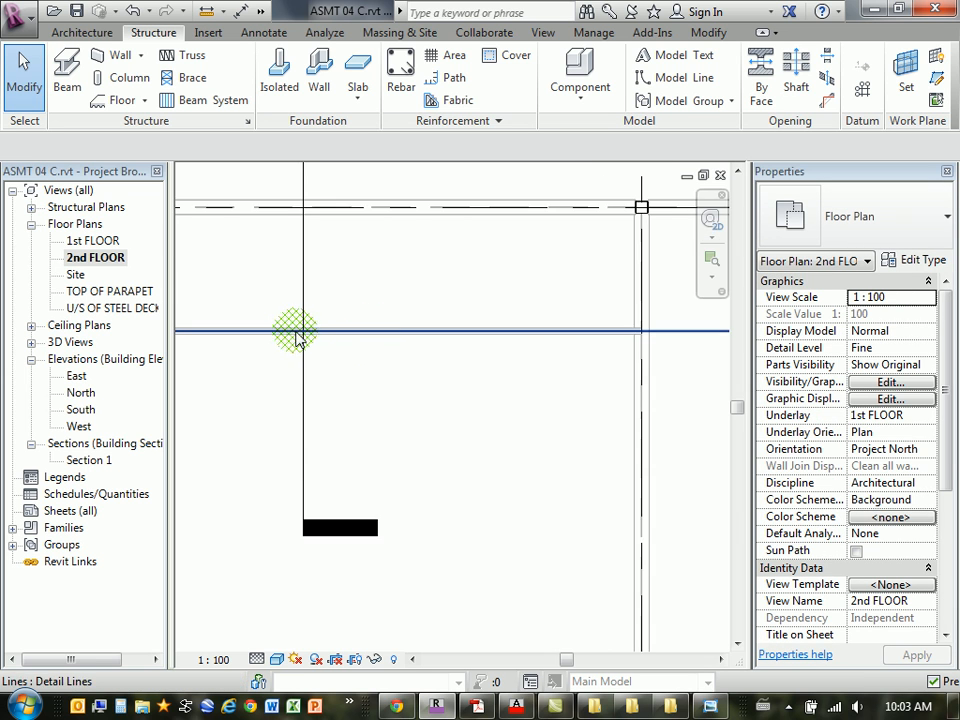
{"action": "scroll", "coordinate": [278, 317], "scroll_direction": "down", "scroll_amount": 2}
{"action": "middle_click_drag", "start_coordinate": [278, 317], "coordinate": [388, 347]}
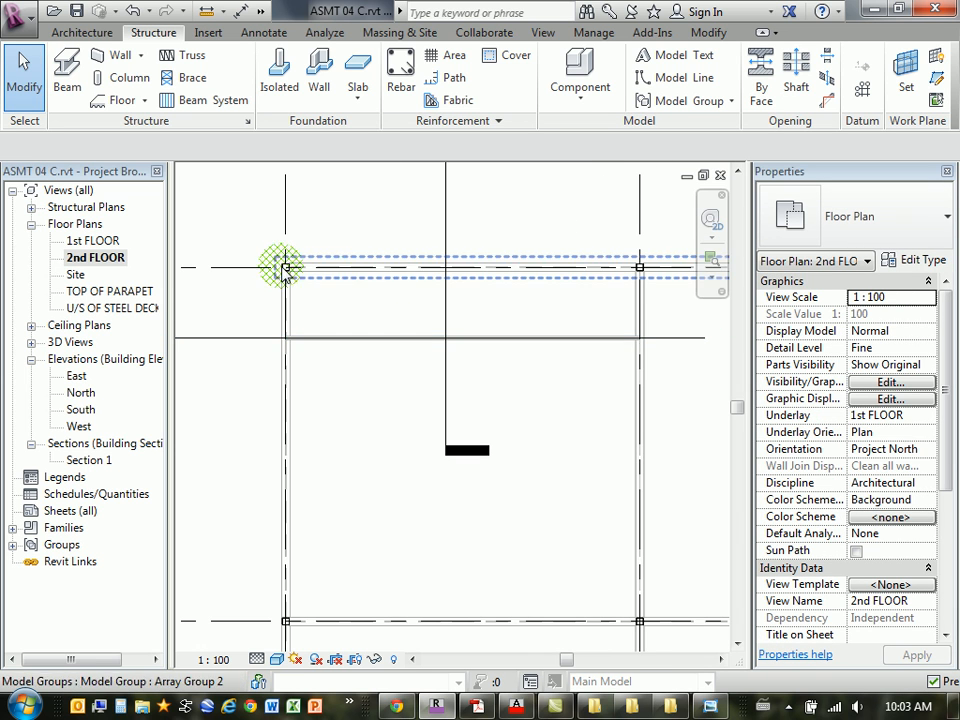
{"action": "scroll", "coordinate": [300, 343], "scroll_direction": "up", "scroll_amount": 3}
{"action": "scroll", "coordinate": [268, 325], "scroll_direction": "up", "scroll_amount": 3}
{"action": "scroll", "coordinate": [312, 317], "scroll_direction": "down", "scroll_amount": 6}
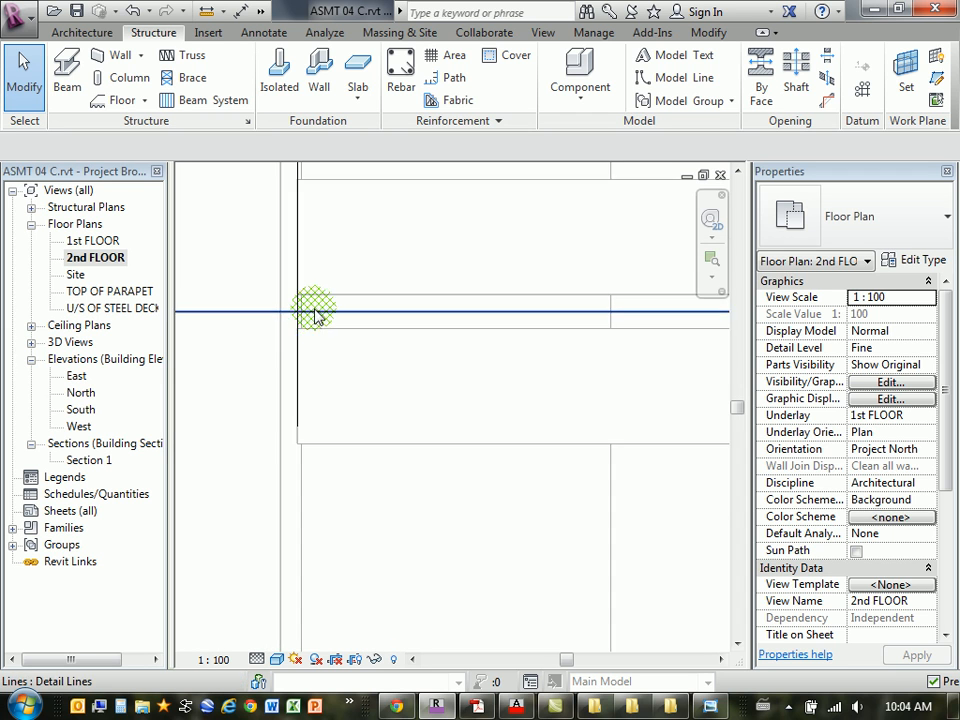
{"action": "middle_click_drag", "start_coordinate": [370, 295], "coordinate": [354, 342]}
{"action": "scroll", "coordinate": [354, 342], "scroll_direction": "up", "scroll_amount": 1}
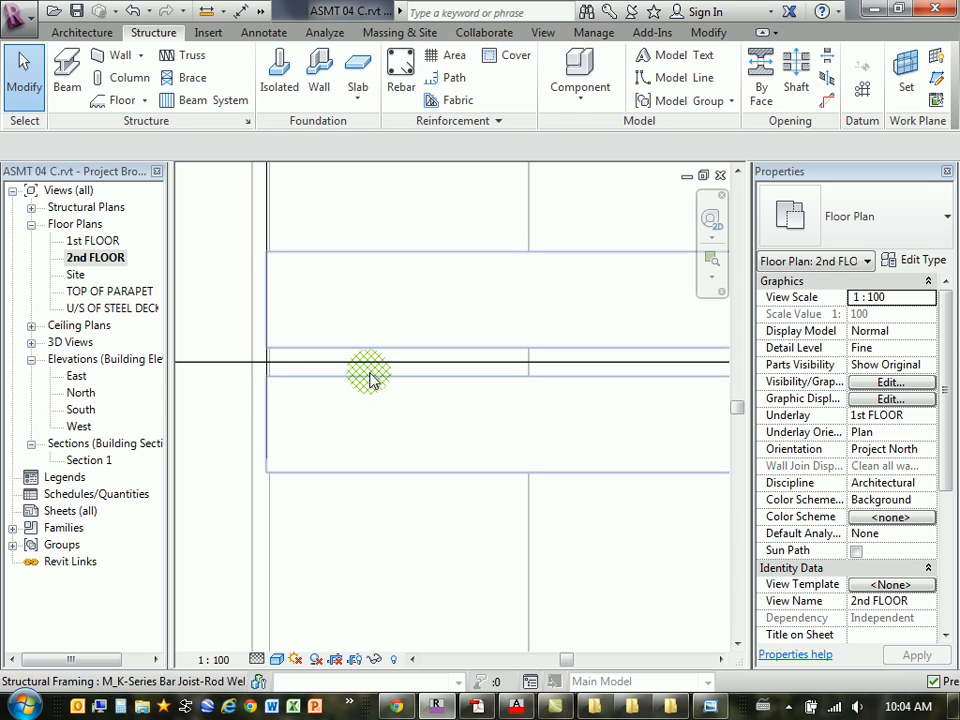
{"action": "scroll", "coordinate": [404, 355], "scroll_direction": "down", "scroll_amount": 5}
{"action": "scroll", "coordinate": [400, 360], "scroll_direction": "down", "scroll_amount": 2}
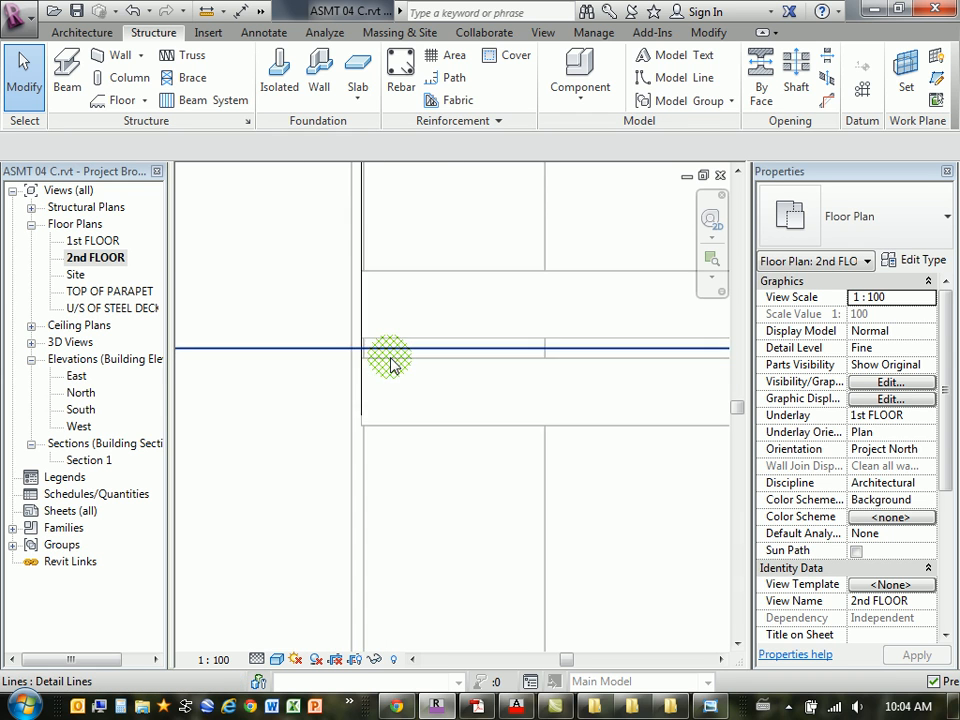
{"action": "scroll", "coordinate": [352, 354], "scroll_direction": "up", "scroll_amount": 4}
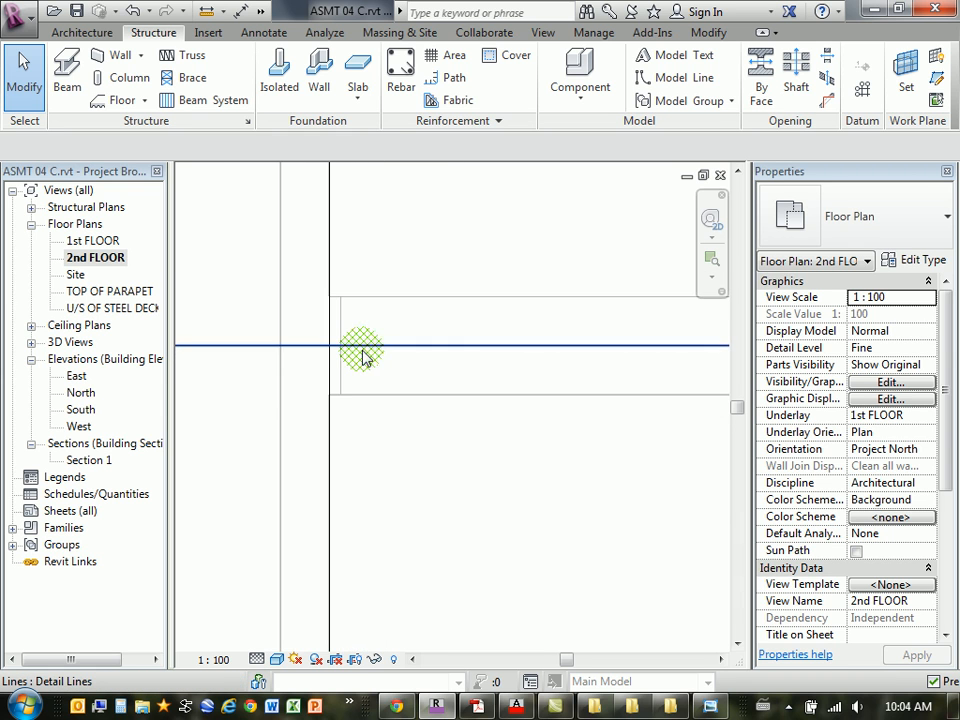
{"action": "scroll", "coordinate": [383, 325], "scroll_direction": "down", "scroll_amount": 10}
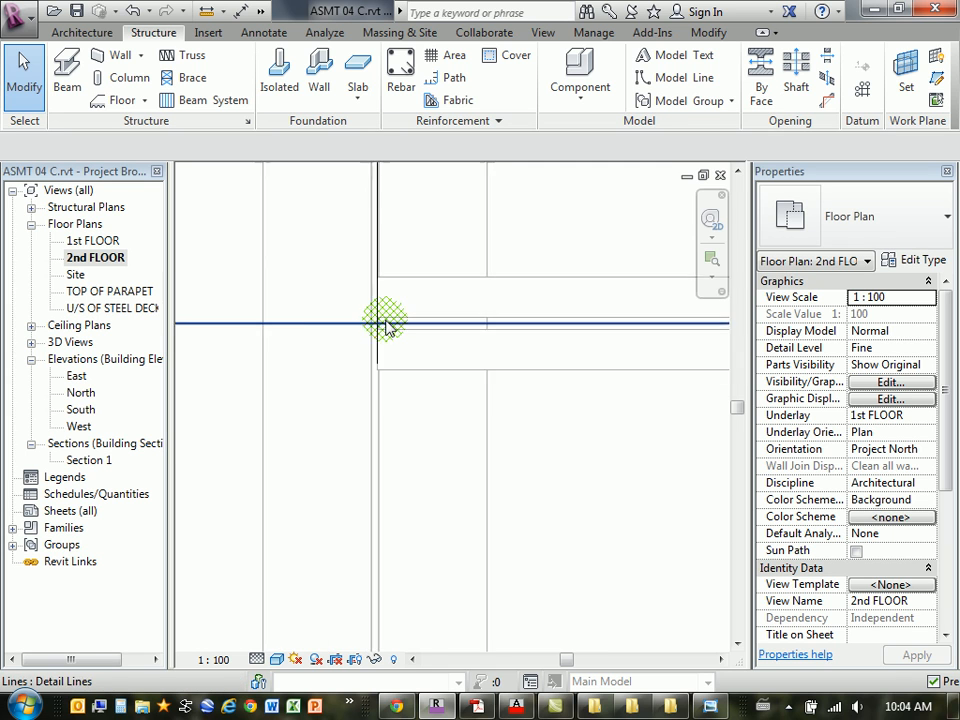
{"action": "middle_click_drag", "start_coordinate": [390, 320], "coordinate": [396, 375]}
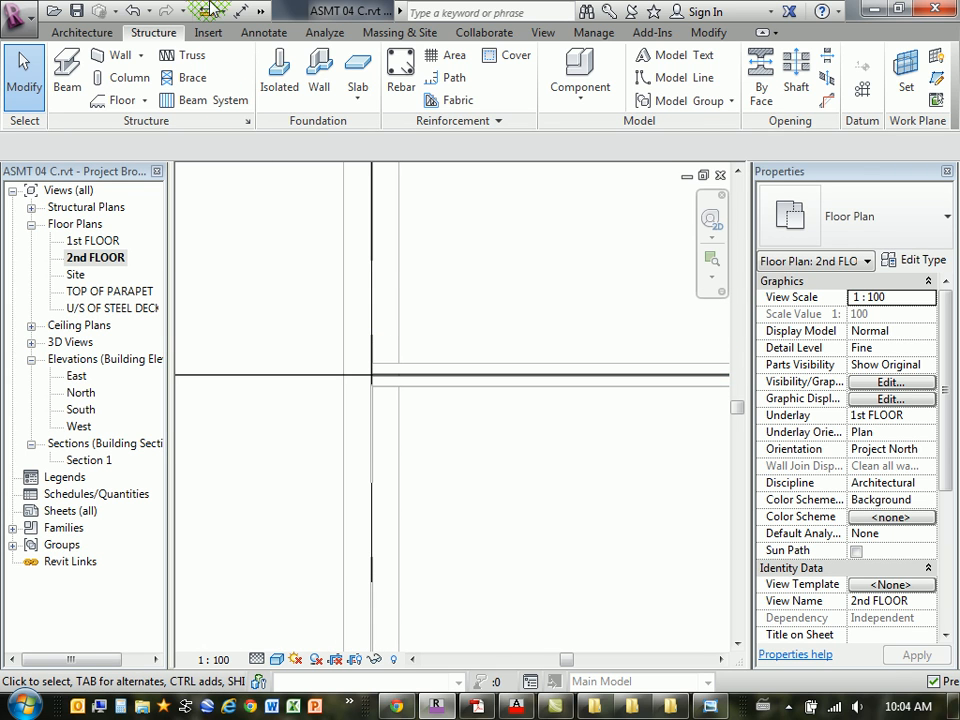
Open the 3D view and examine how the new bar joist sits between its supporting beams
{"action": "left_click", "coordinate": [262, 12]}
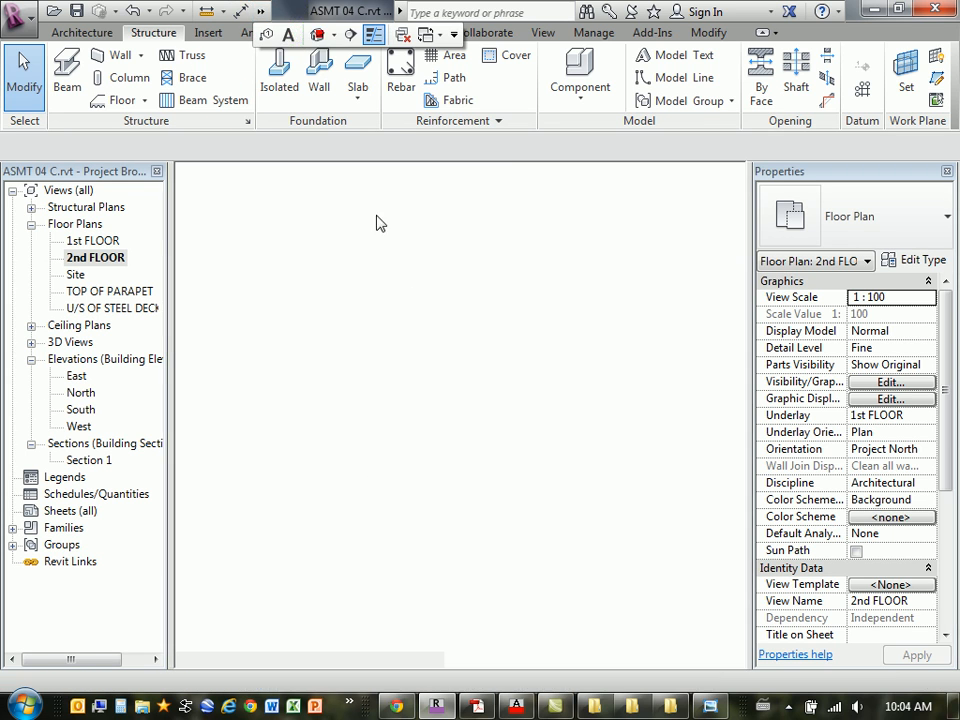
{"action": "scroll", "coordinate": [395, 478], "scroll_direction": "down", "scroll_amount": 3}
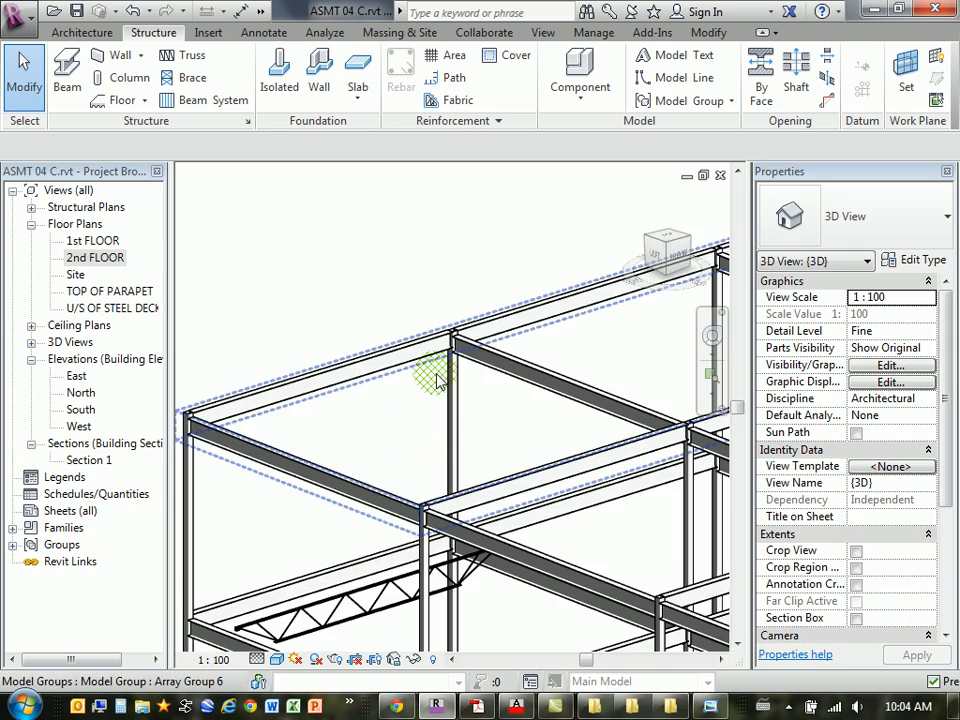
{"action": "scroll", "coordinate": [364, 407], "scroll_direction": "up", "scroll_amount": 6}
{"action": "middle_click_drag", "start_coordinate": [396, 382], "coordinate": [392, 450], "text": "shift"}
{"action": "middle_click_drag", "start_coordinate": [384, 494], "coordinate": [474, 350]}
{"action": "scroll", "coordinate": [356, 420], "scroll_direction": "up", "scroll_amount": 5}
{"action": "scroll", "coordinate": [366, 390], "scroll_direction": "down", "scroll_amount": 5}
{"action": "middle_click_drag", "start_coordinate": [343, 364], "coordinate": [424, 390], "text": "shift"}
{"action": "scroll", "coordinate": [493, 268], "scroll_direction": "up", "scroll_amount": 5}
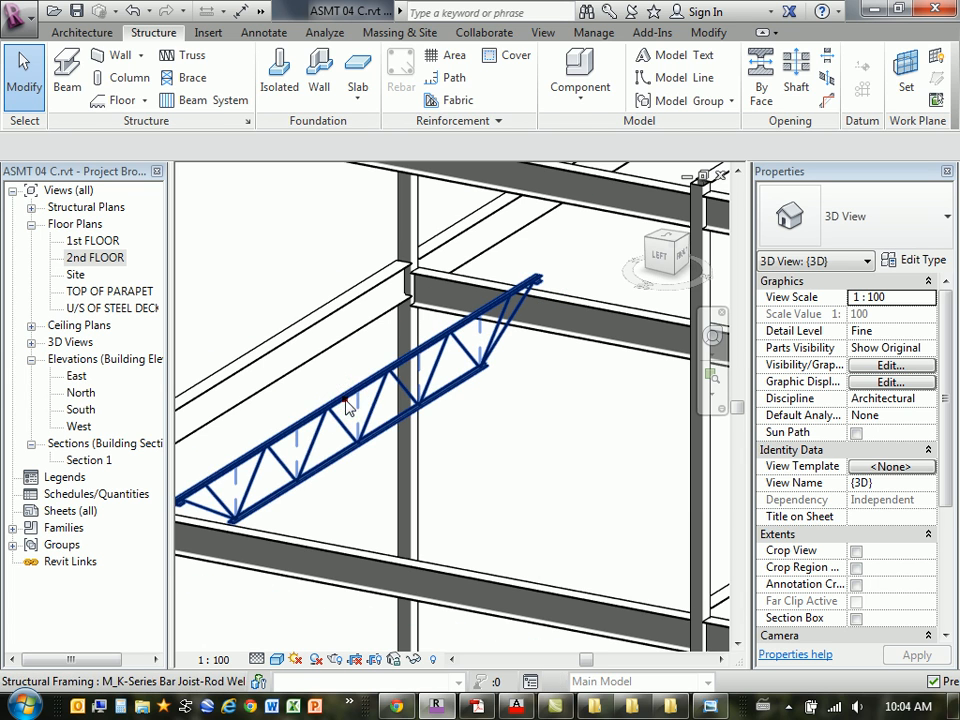
Set both the start and end level offsets of the bar joist to -100
{"action": "left_click", "coordinate": [347, 407]}
{"action": "middle_click_drag", "start_coordinate": [347, 471], "coordinate": [447, 462]}
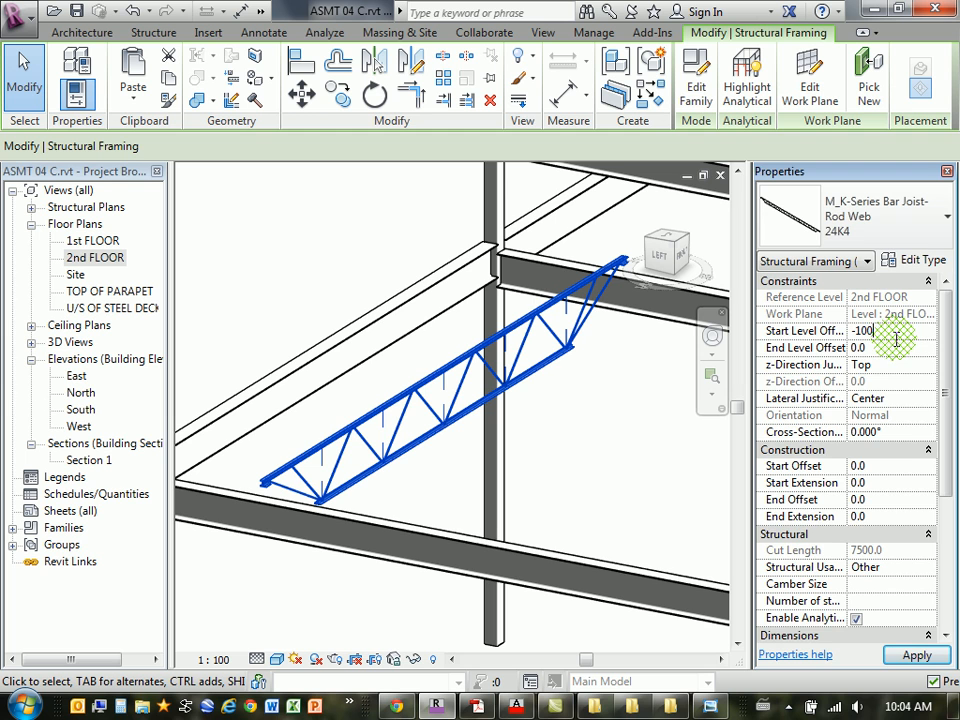
{"action": "left_click", "coordinate": [898, 362]}
{"action": "left_click", "coordinate": [898, 333]}
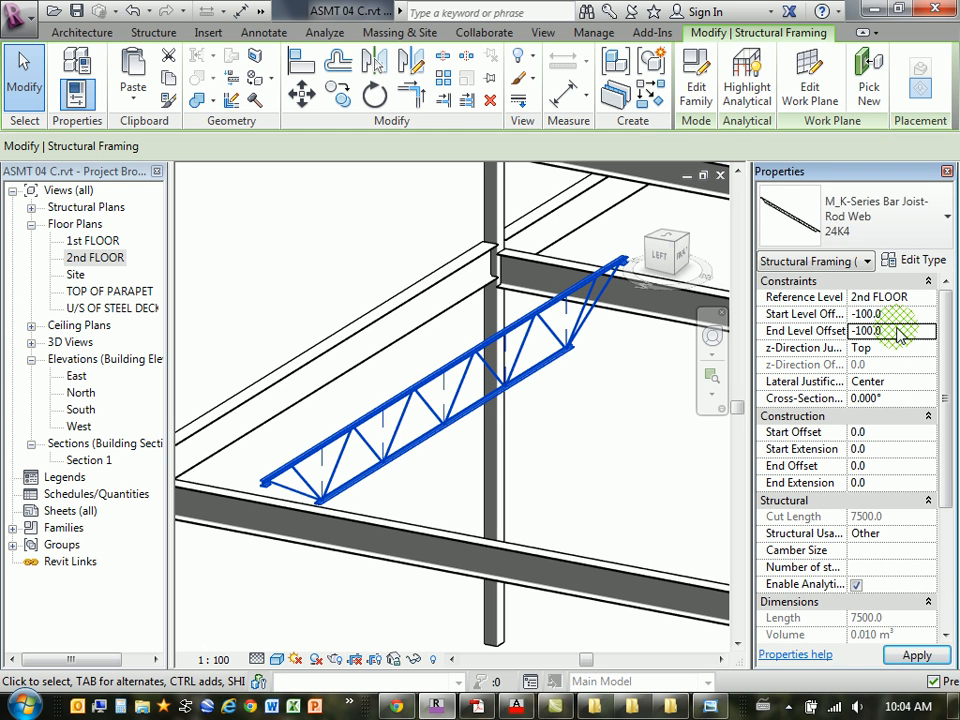
Examine in 3D how the bar joist's end seats sit relative to the top of the supporting beams
{"action": "scroll", "coordinate": [270, 514], "scroll_direction": "up", "scroll_amount": 3}
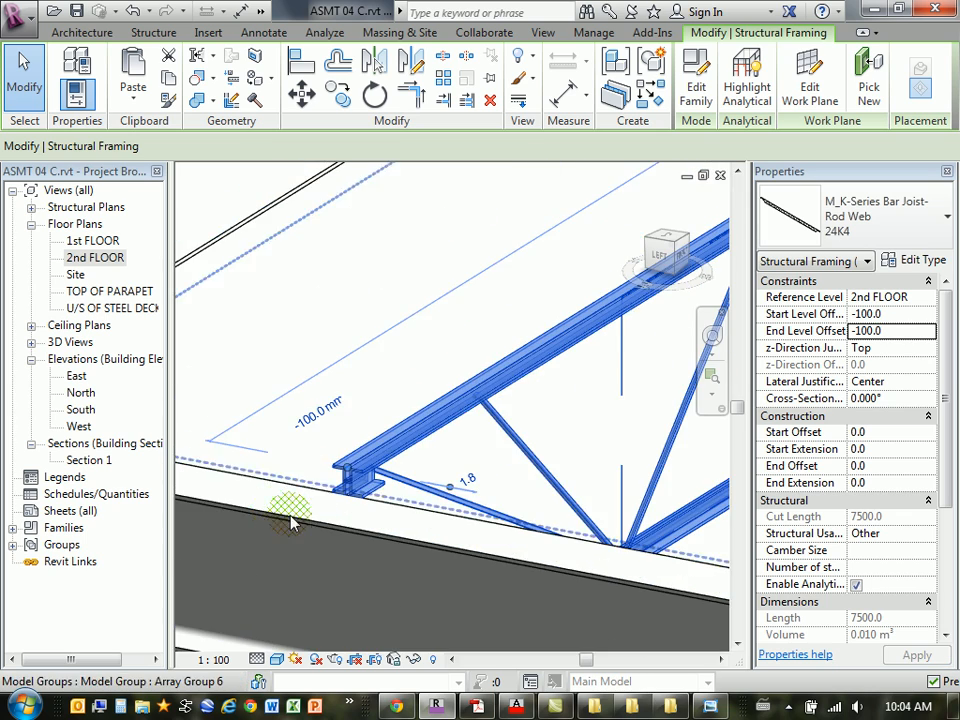
{"action": "scroll", "coordinate": [275, 517], "scroll_direction": "up", "scroll_amount": 5}
{"action": "scroll", "coordinate": [345, 402], "scroll_direction": "down", "scroll_amount": 3}
{"action": "mouse_move", "coordinate": [381, 405]}
{"action": "middle_mouse_down", "text": "shift"}
{"action": "mouse_move", "coordinate": [418, 389]}
{"action": "mouse_move", "coordinate": [390, 389]}
{"action": "middle_mouse_up", "text": "shift"}
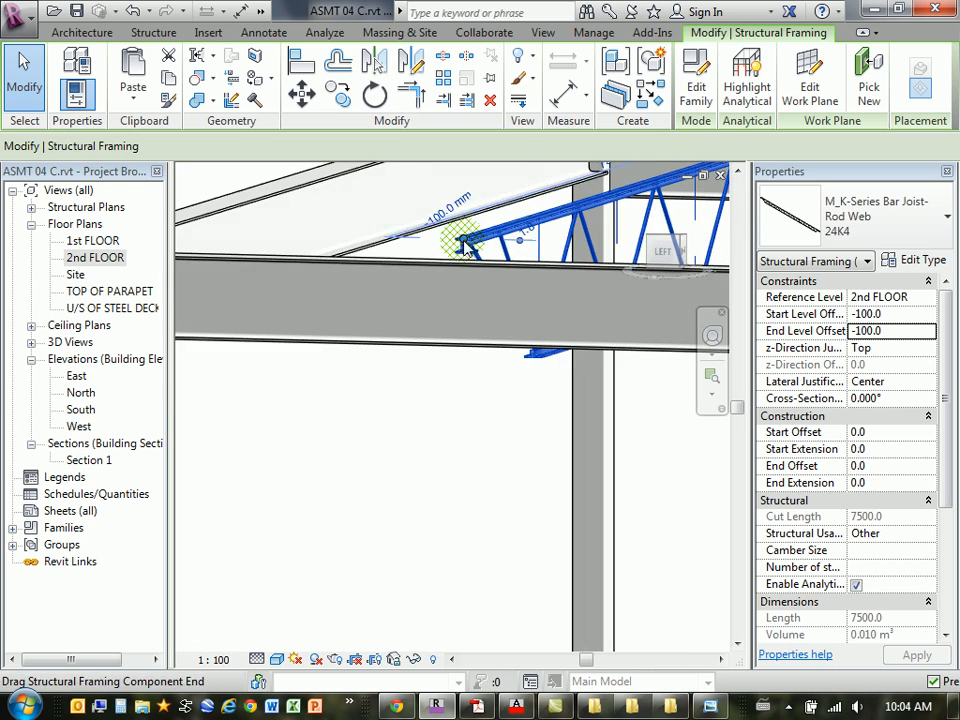
{"action": "scroll", "coordinate": [465, 246], "scroll_direction": "up", "scroll_amount": 6}
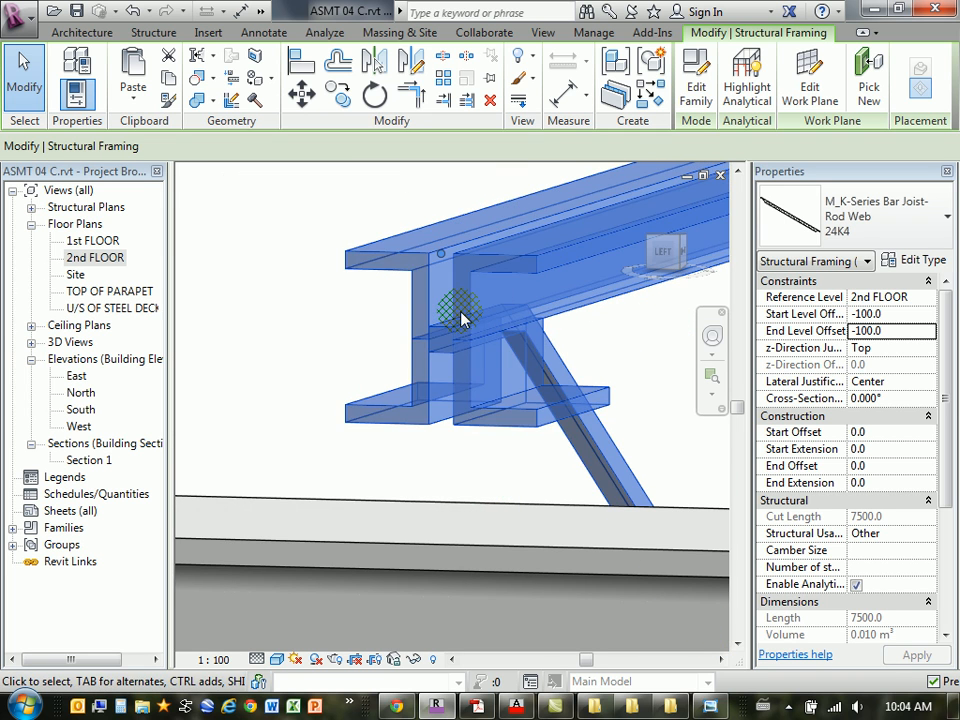
{"action": "scroll", "coordinate": [460, 420], "scroll_direction": "down", "scroll_amount": 4}
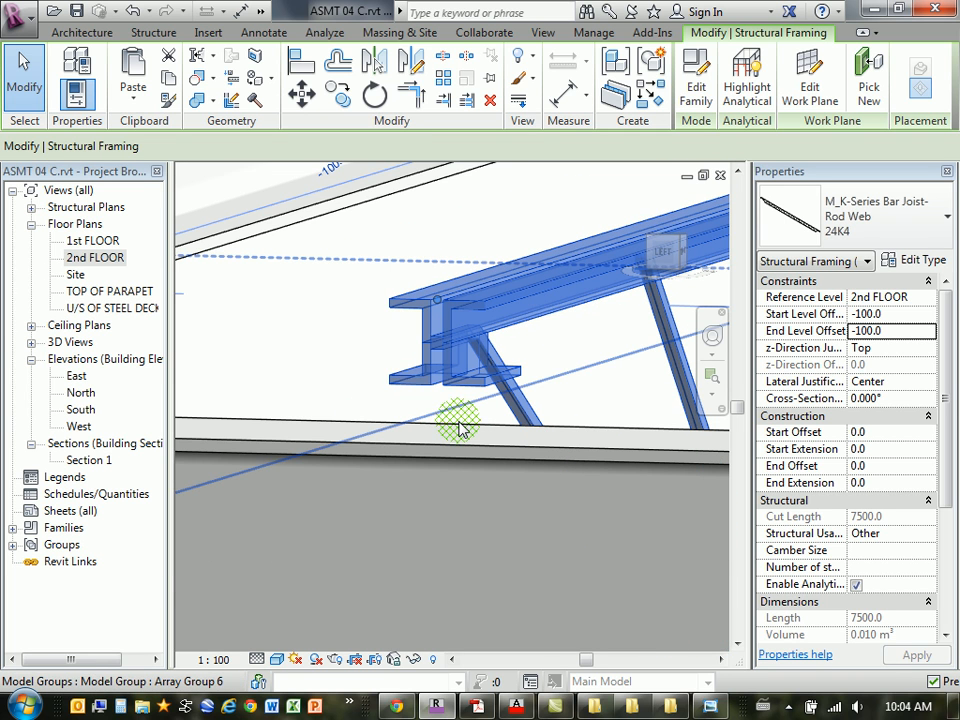
{"action": "middle_click_drag", "start_coordinate": [460, 428], "coordinate": [610, 340], "text": "shift"}
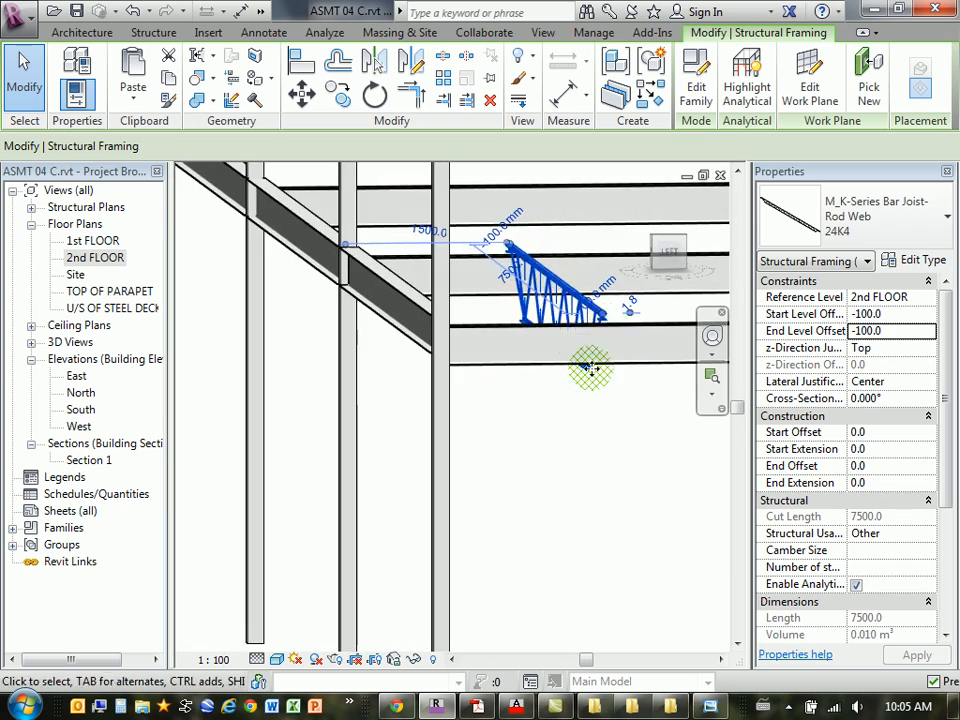
{"action": "middle_click_drag", "start_coordinate": [641, 419], "coordinate": [541, 463]}
{"action": "left_click", "coordinate": [491, 481]}
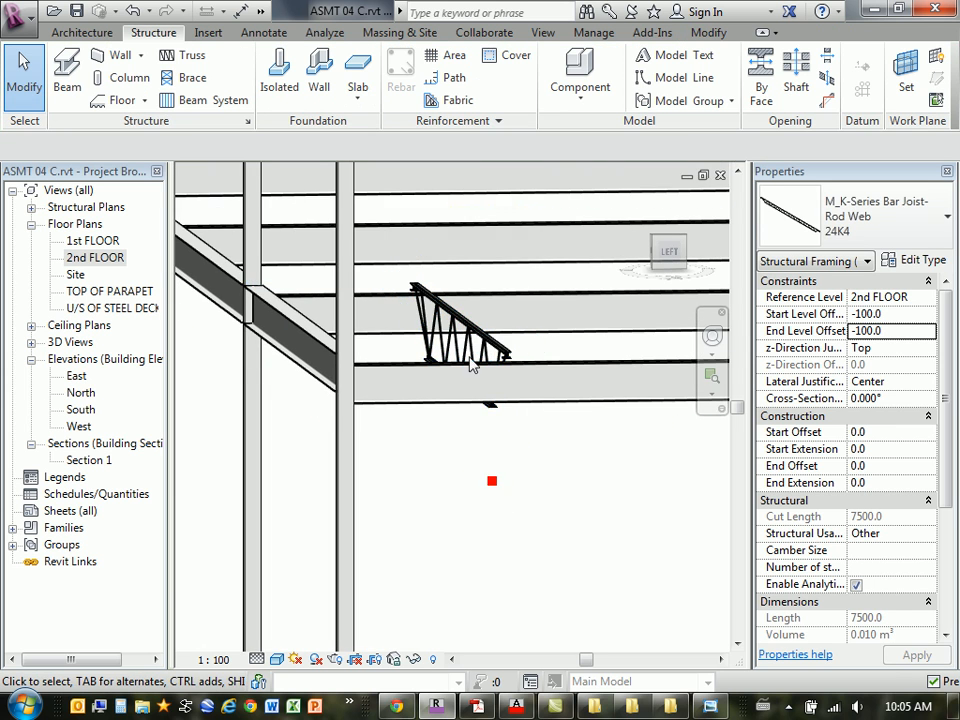
Duplicate the bar joist's 24K4 type as a new type named 360 JOIST
{"action": "scroll", "coordinate": [490, 444], "scroll_direction": "up", "scroll_amount": 5}
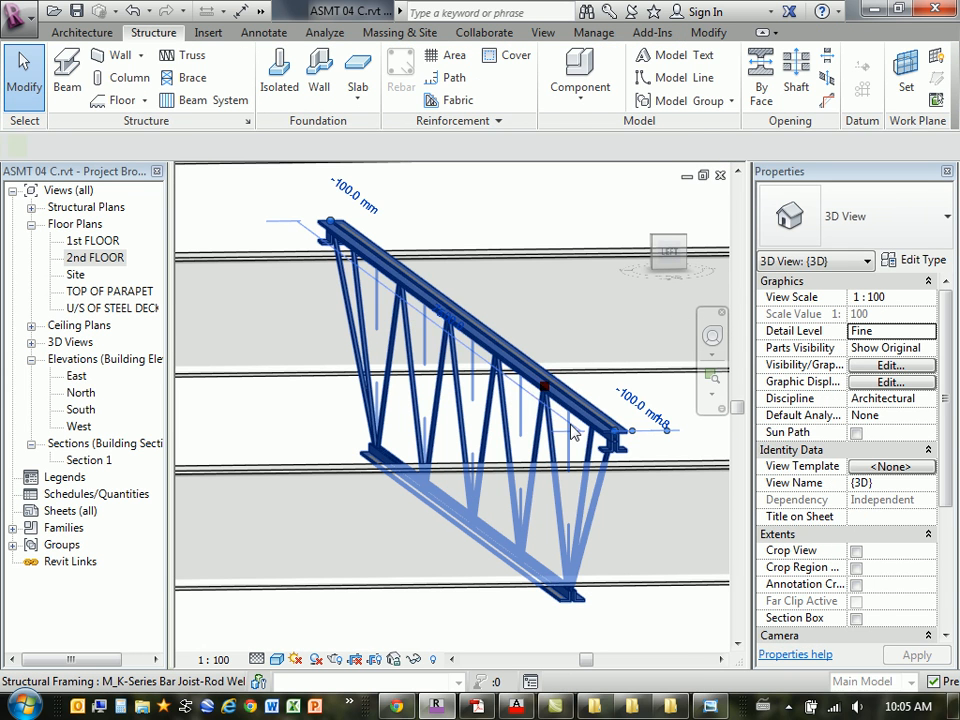
{"action": "left_click", "coordinate": [570, 426]}
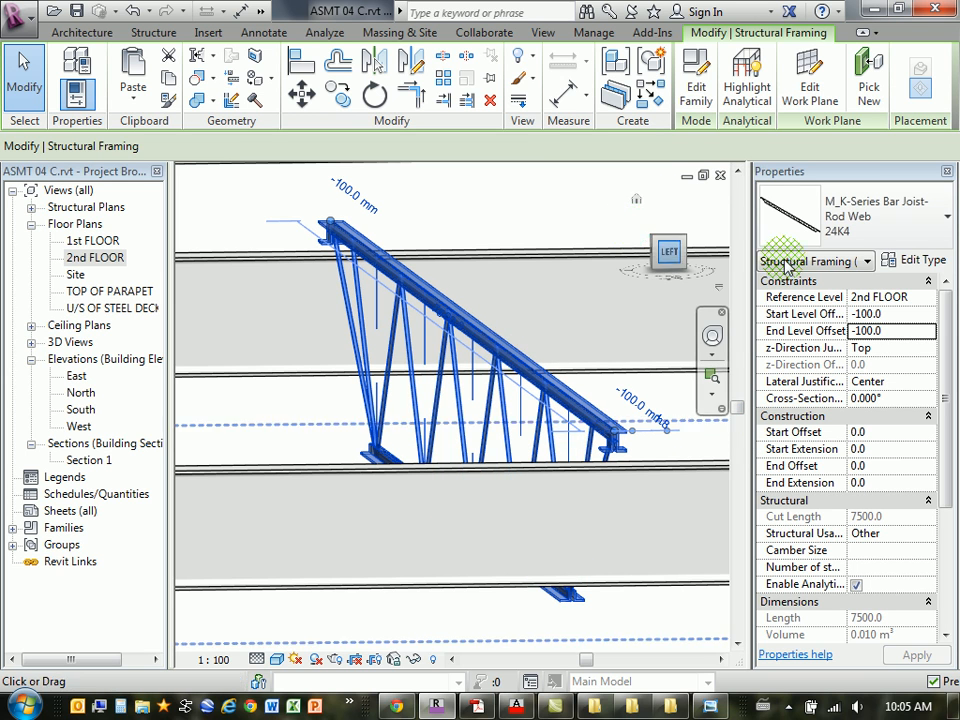
{"action": "left_click", "coordinate": [927, 261]}
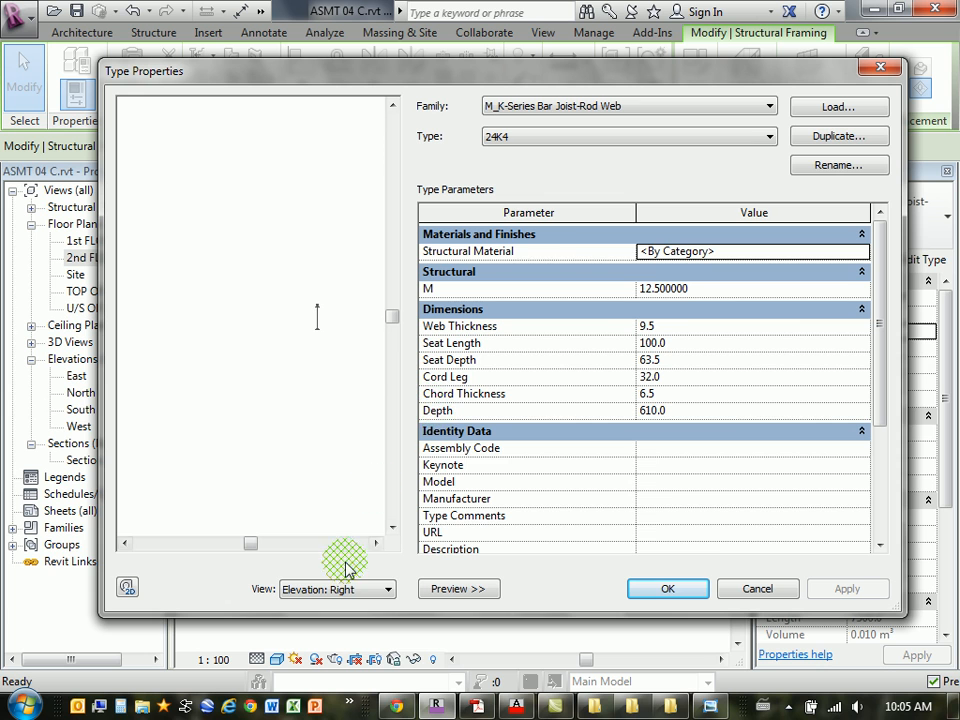
{"action": "scroll", "coordinate": [279, 349], "scroll_direction": "up", "scroll_amount": 5}
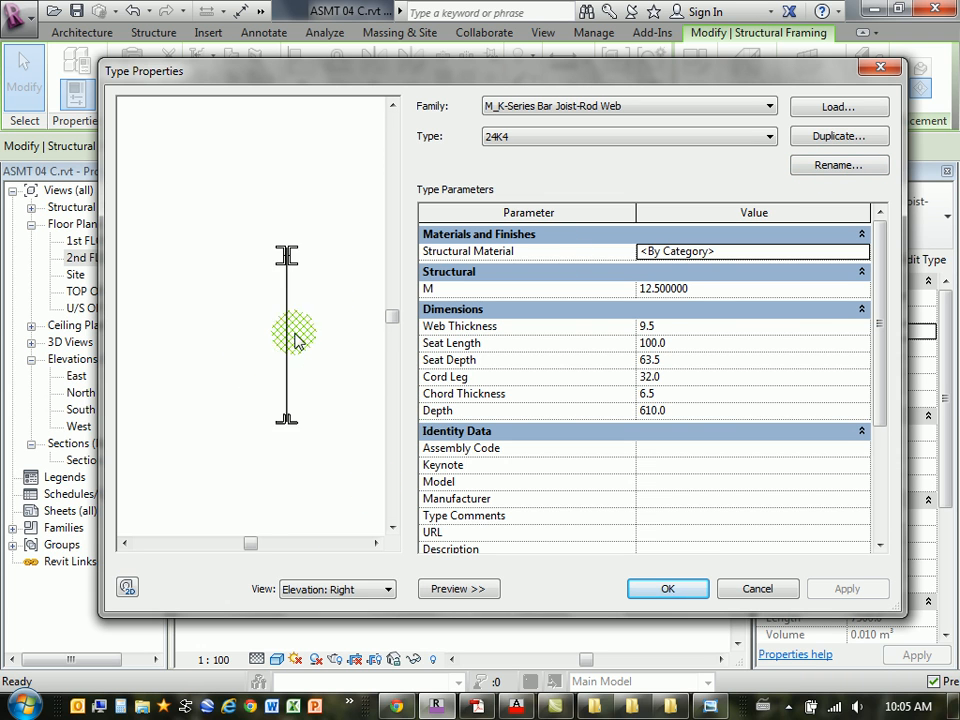
{"action": "scroll", "coordinate": [280, 370], "scroll_direction": "down", "scroll_amount": 3}
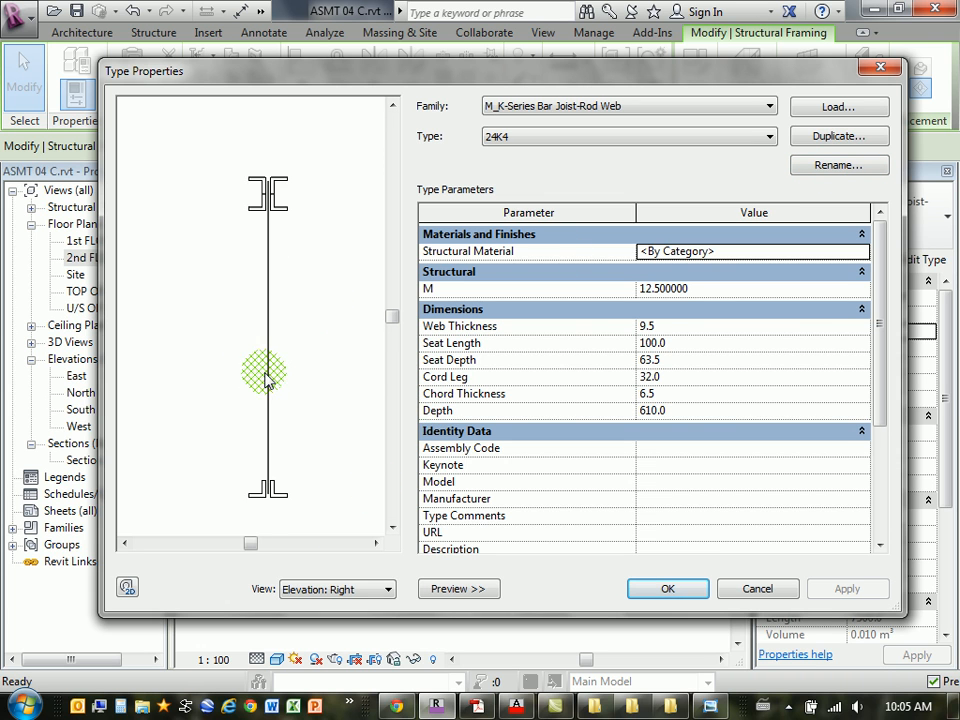
{"action": "left_click", "coordinate": [832, 137]}
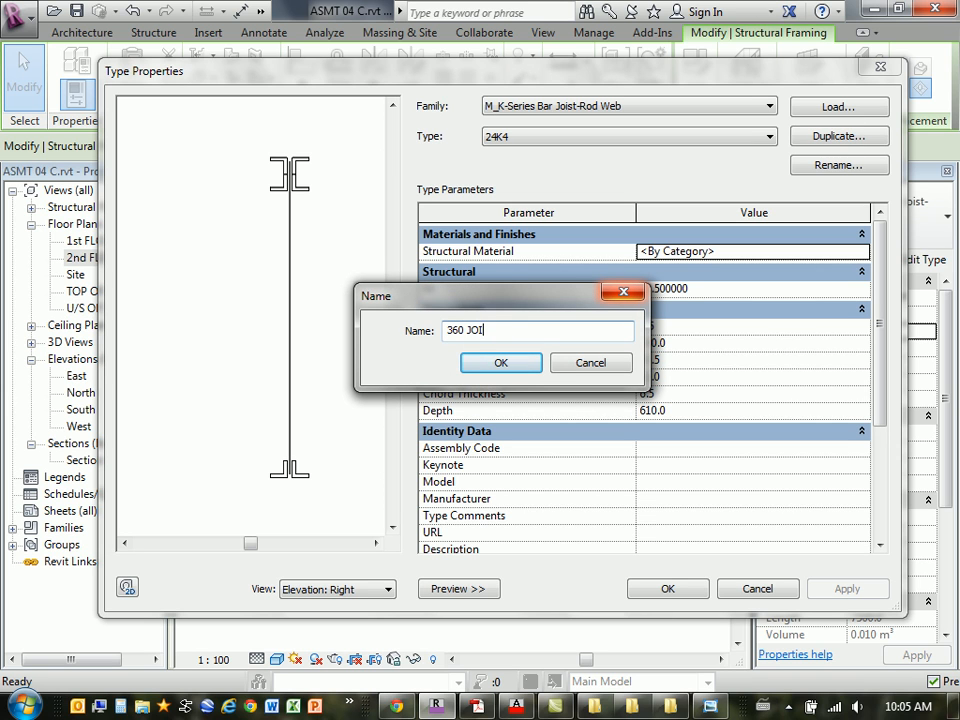
{"action": "left_click", "coordinate": [501, 365]}
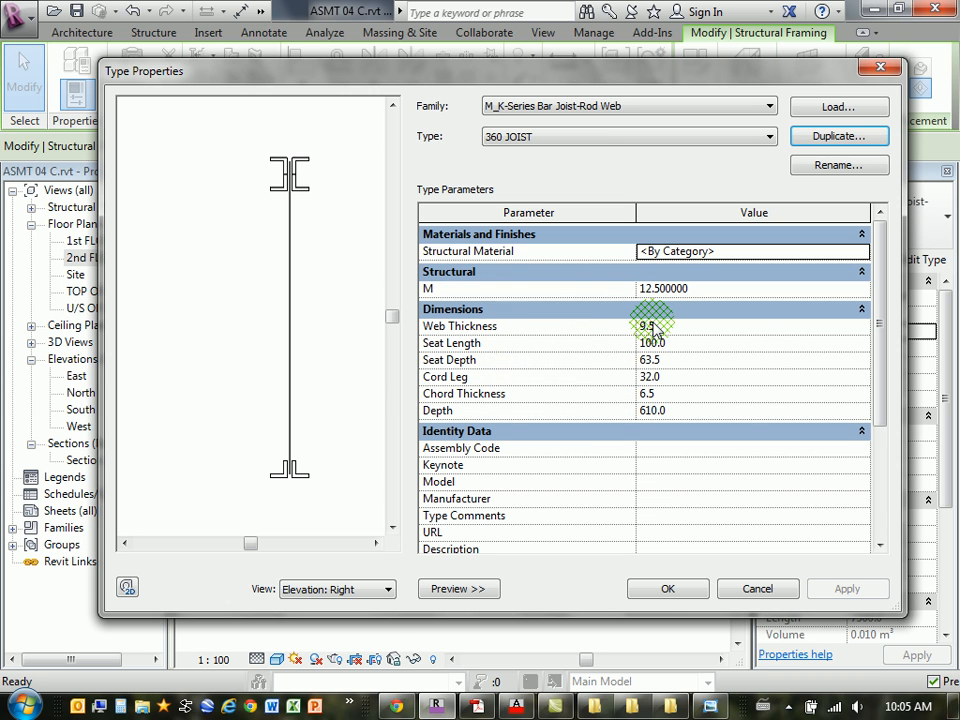
Set the Depth of the 360 JOIST type to 600
{"action": "left_click", "coordinate": [306, 589]}
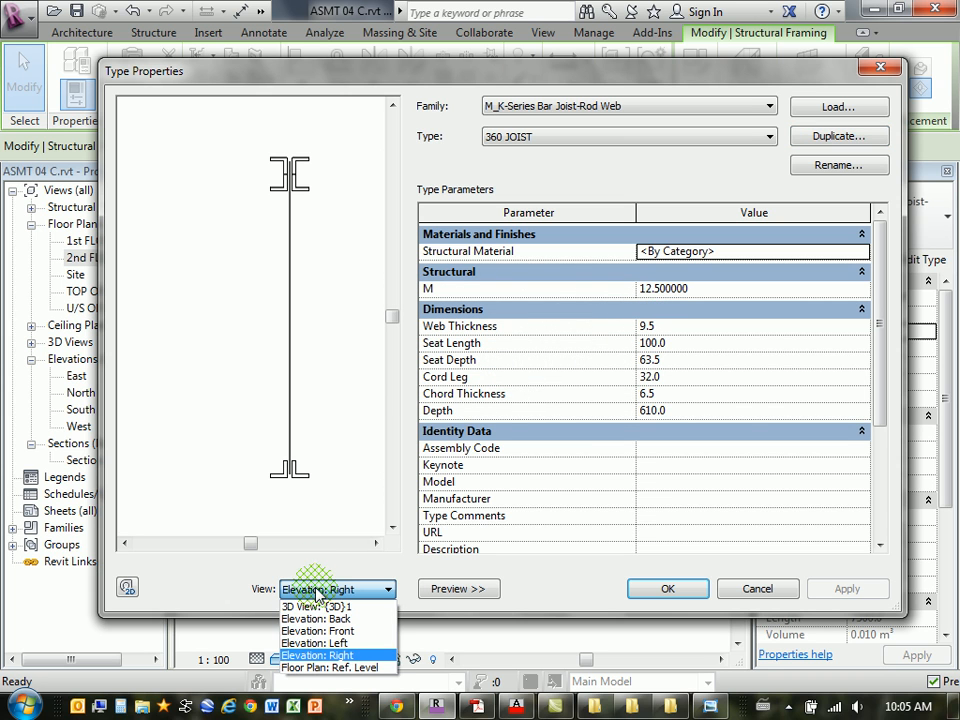
{"action": "left_click", "coordinate": [322, 591]}
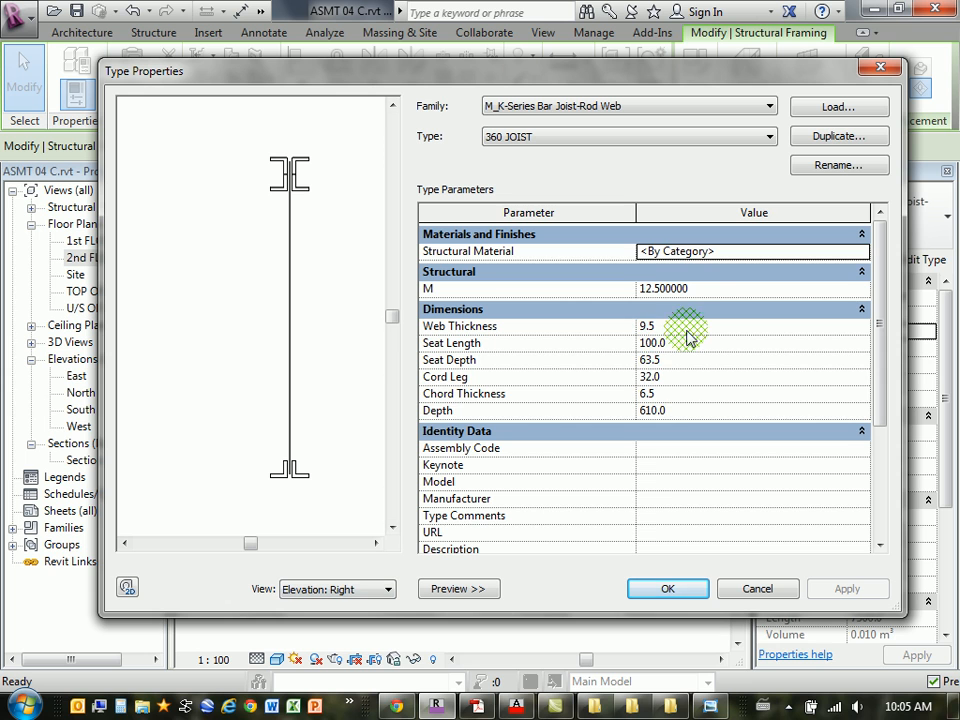
{"action": "left_click", "coordinate": [688, 410]}
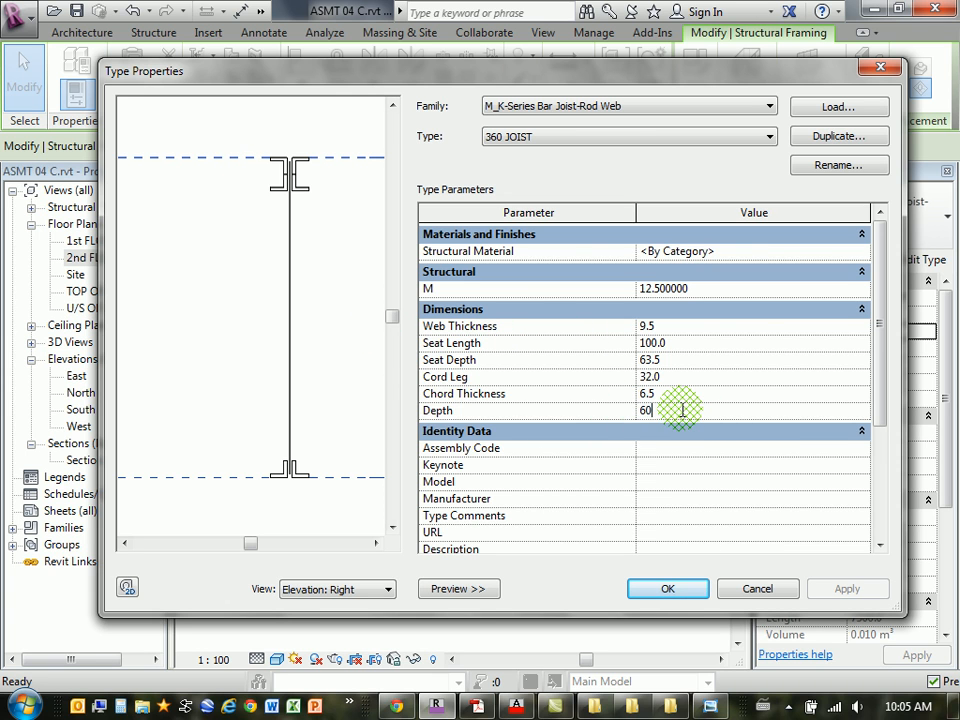
{"action": "left_click", "coordinate": [681, 392]}
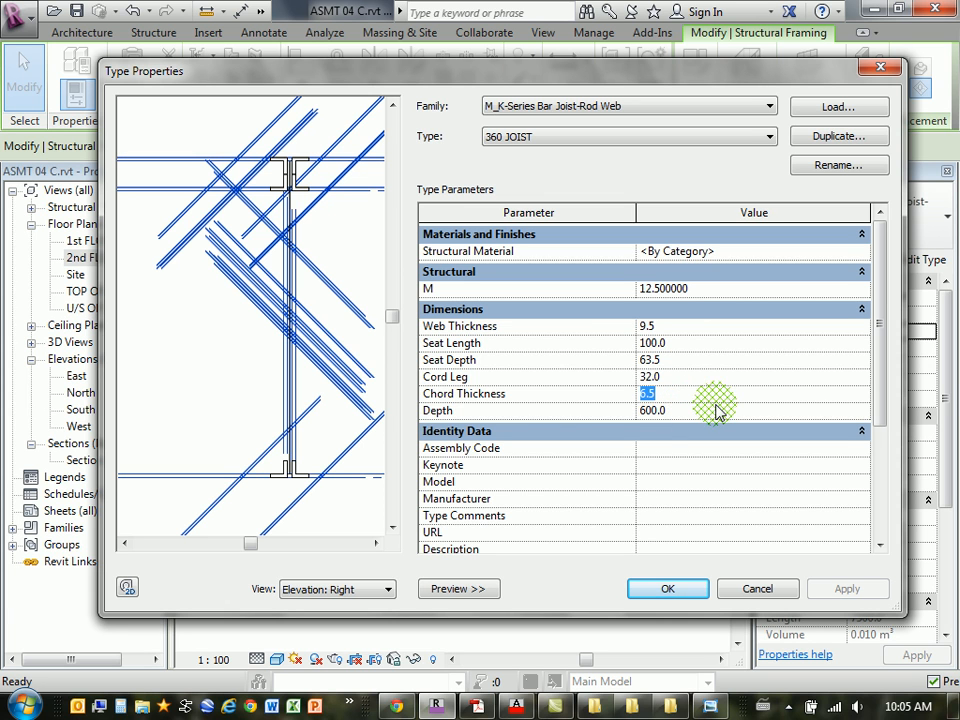
{"action": "left_click", "coordinate": [590, 376]}
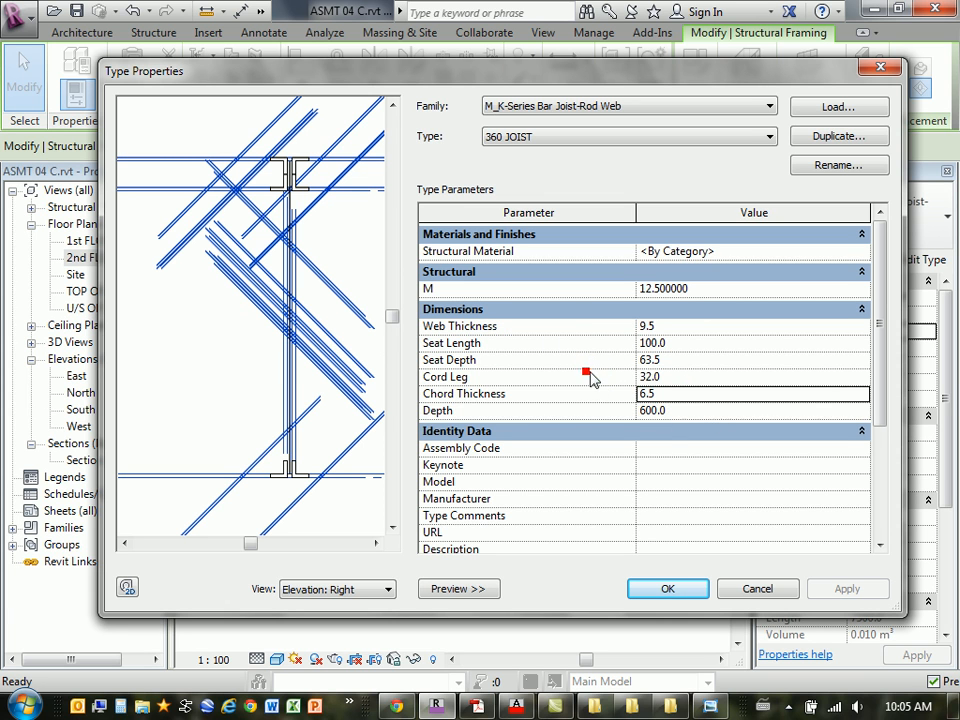
Set the Seat Depth of the 360 JOIST type to 100 and apply the type changes to the joist
{"action": "left_click", "coordinate": [679, 362]}
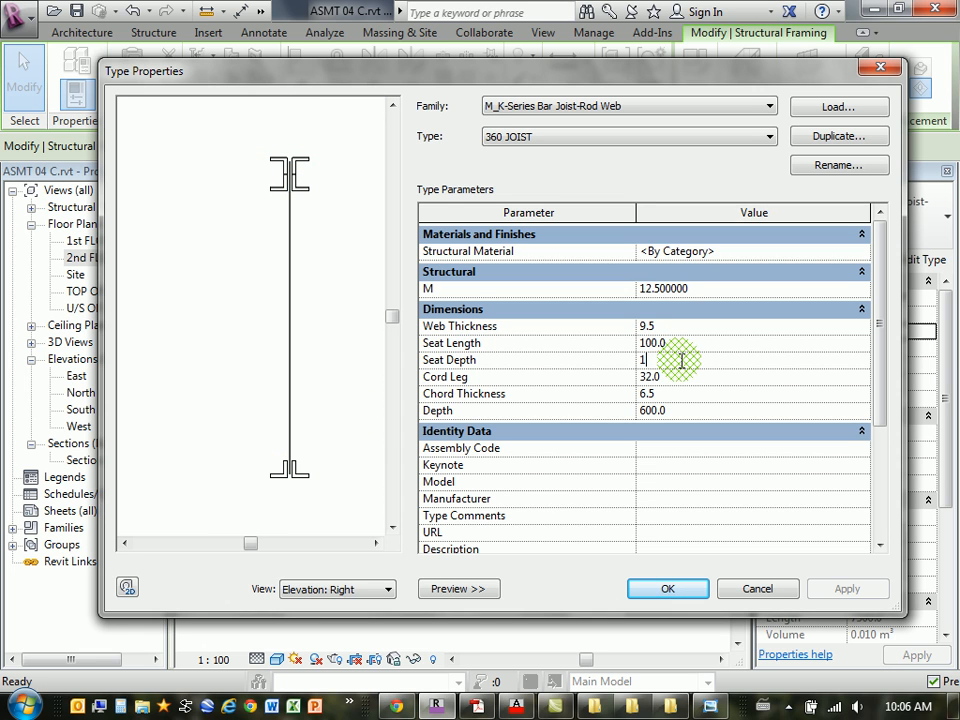
{"action": "type", "text": "100"}
{"action": "left_click", "coordinate": [684, 343]}
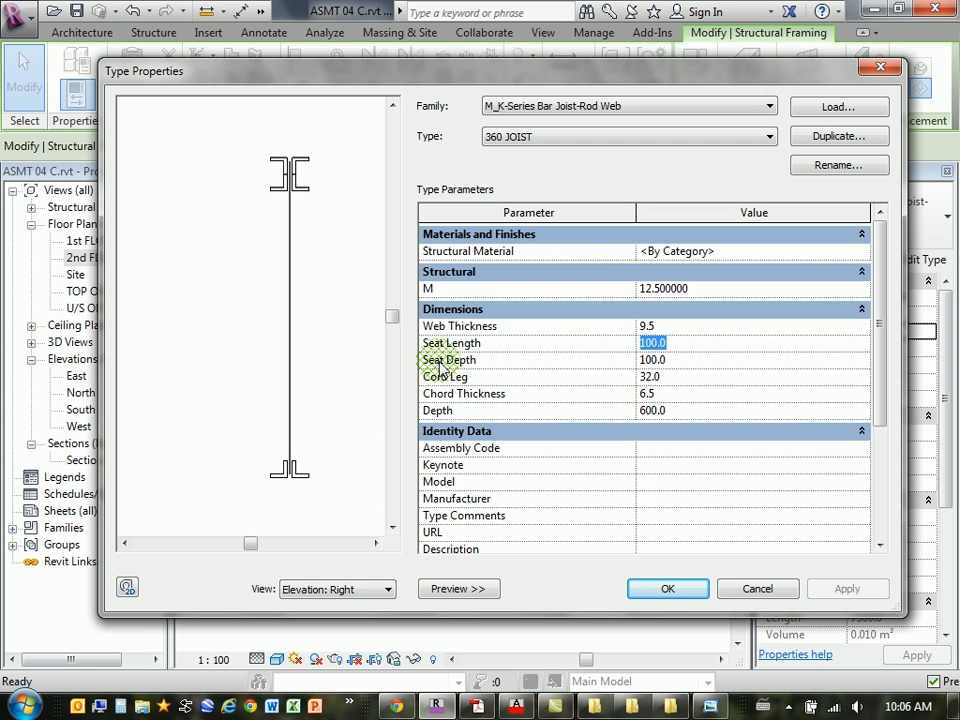
{"action": "left_click", "coordinate": [680, 361]}
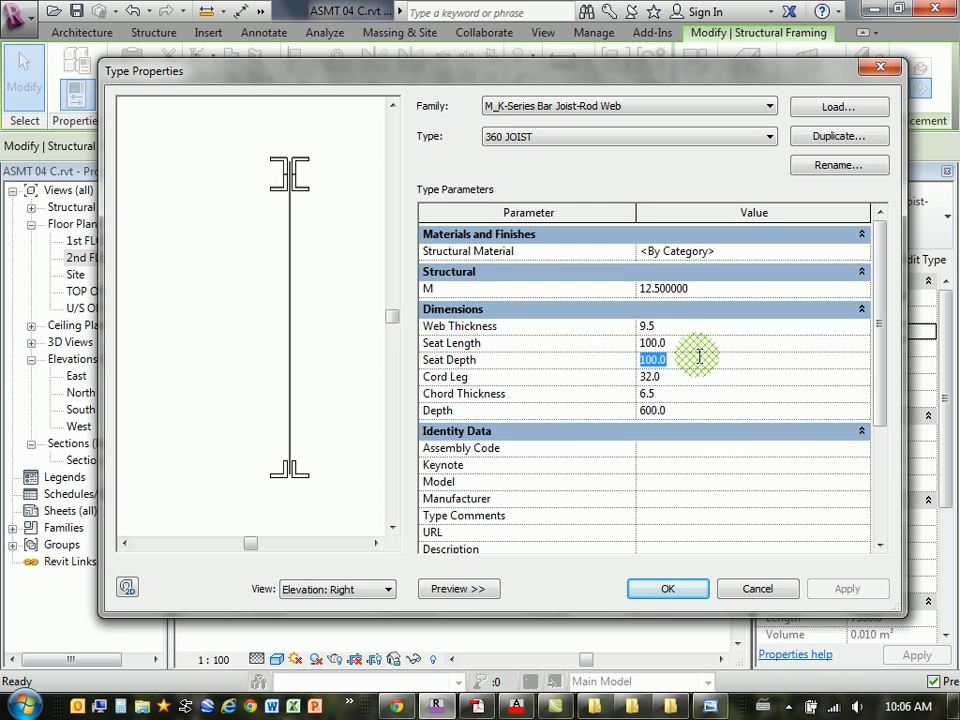
{"action": "left_click", "coordinate": [672, 590]}
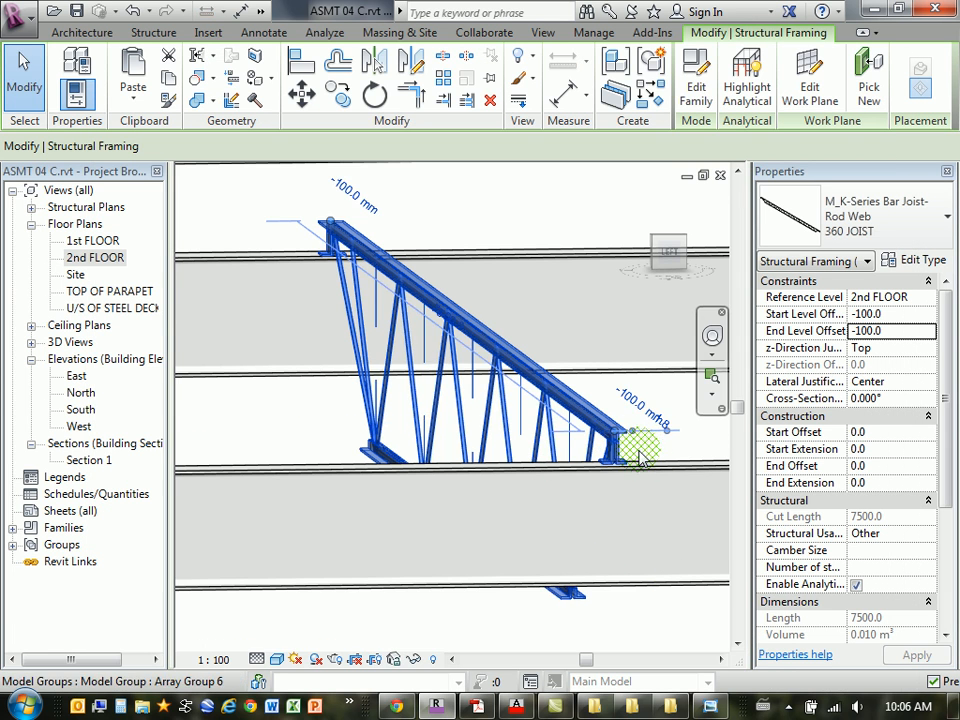
Examine how the joist's seats bear on the supporting beams and how the joist sits within the whole steel frame
{"action": "scroll", "coordinate": [640, 462], "scroll_direction": "up", "scroll_amount": 5}
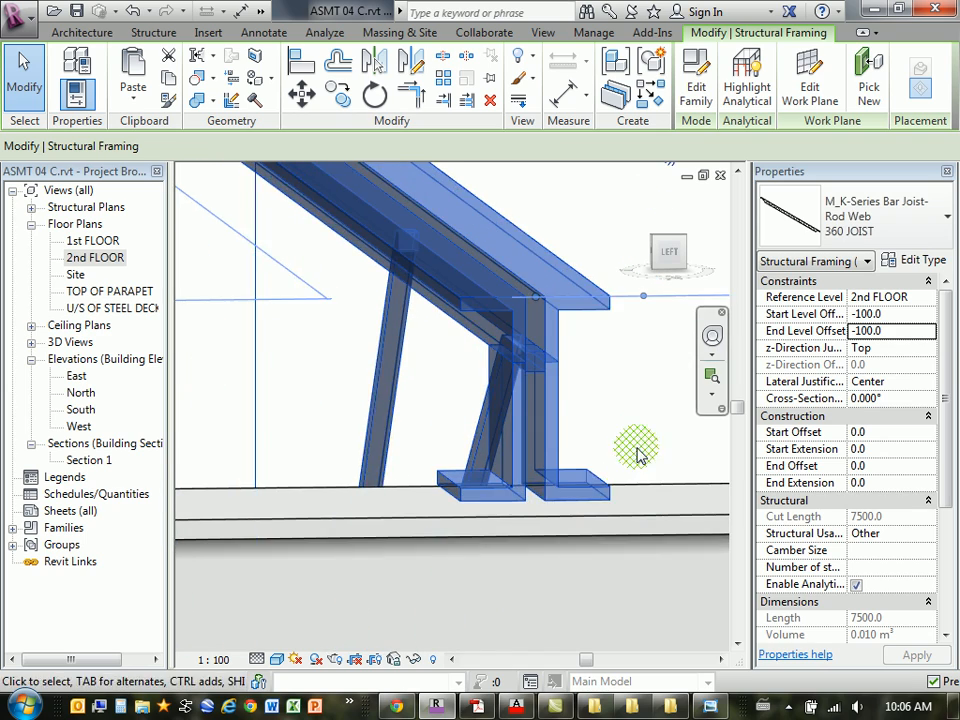
{"action": "scroll", "coordinate": [630, 445], "scroll_direction": "down", "scroll_amount": 5}
{"action": "middle_click_drag", "start_coordinate": [578, 428], "coordinate": [536, 471], "text": "shift"}
{"action": "left_click", "coordinate": [435, 557]}
{"action": "middle_click_drag", "start_coordinate": [401, 347], "coordinate": [470, 365], "text": "shift"}
{"action": "scroll", "coordinate": [465, 340], "scroll_direction": "down", "scroll_amount": 5}
{"action": "middle_click_drag", "start_coordinate": [538, 340], "coordinate": [403, 401]}
{"action": "scroll", "coordinate": [402, 401], "scroll_direction": "down", "scroll_amount": 1}
{"action": "middle_click_drag", "start_coordinate": [538, 396], "coordinate": [420, 392]}
{"action": "scroll", "coordinate": [448, 431], "scroll_direction": "down", "scroll_amount": 1}
{"action": "mouse_move", "coordinate": [448, 437]}
{"action": "middle_mouse_down", "text": "shift"}
{"action": "mouse_move", "coordinate": [450, 411]}
{"action": "mouse_move", "coordinate": [454, 422]}
{"action": "middle_mouse_up", "text": "shift"}
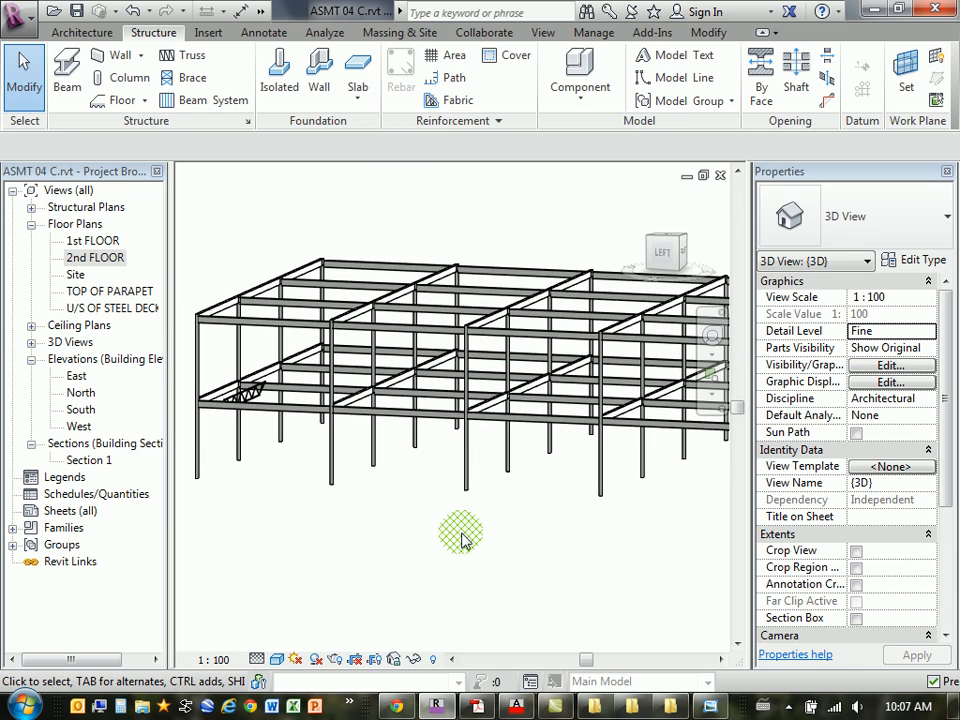